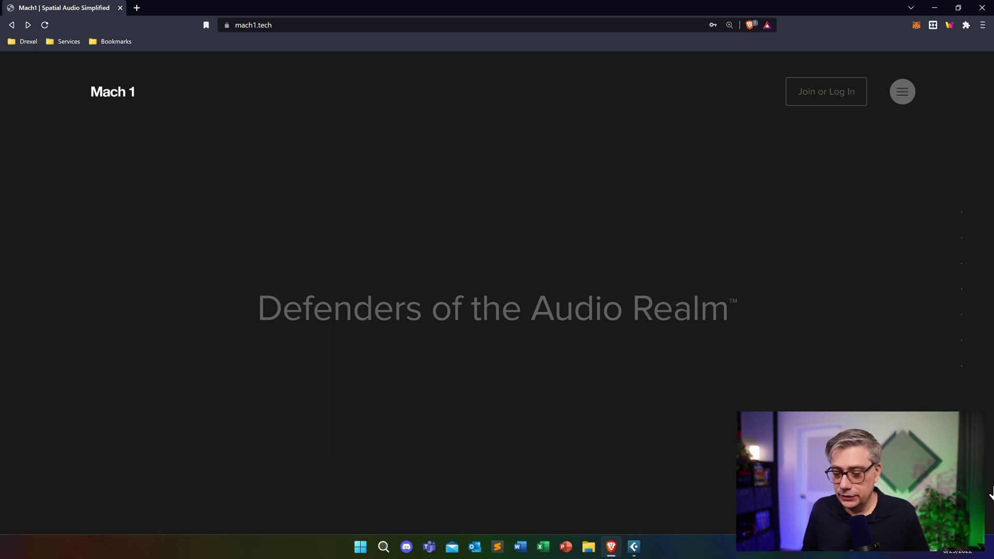
Open the navigation menu on the mach1.tech website and follow one of its entries
click(907, 99)
click(101, 260)
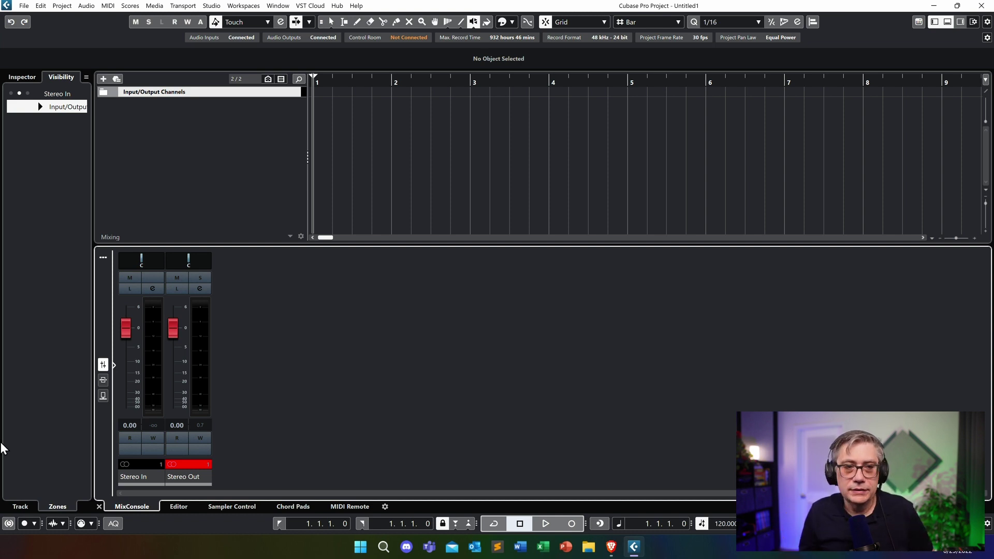
Add one instrument track using Viper (64) with its audio output set to Stereo Out
right_click(172, 125)
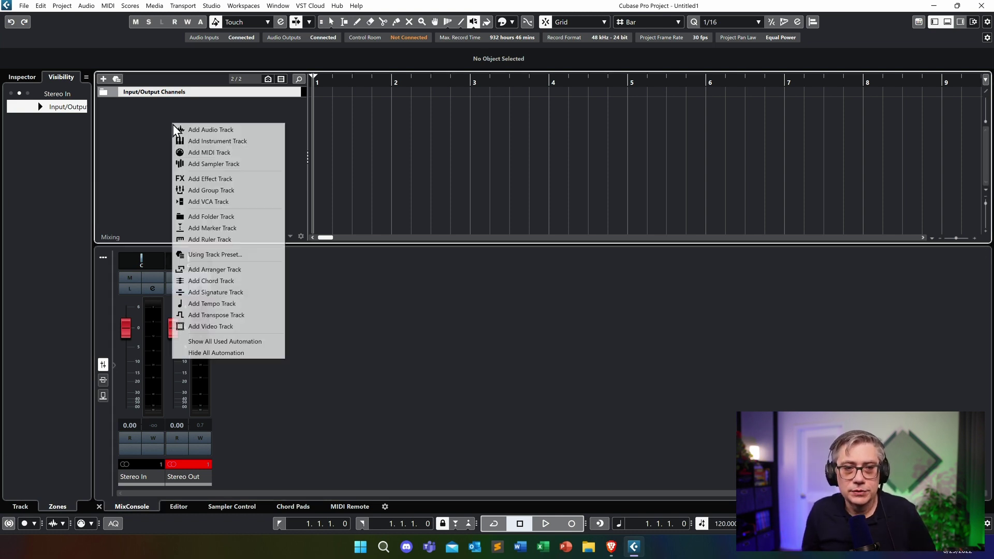
click(209, 143)
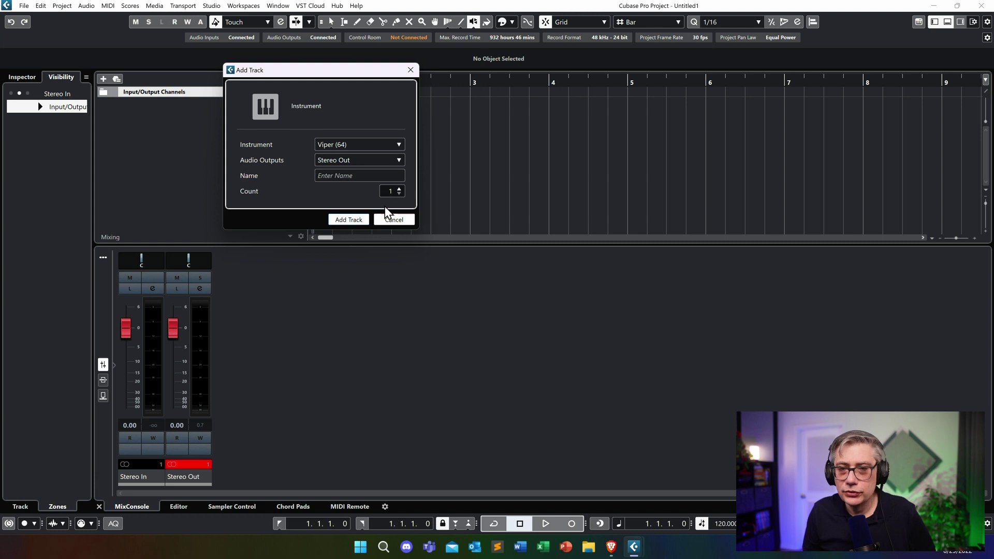
click(349, 220)
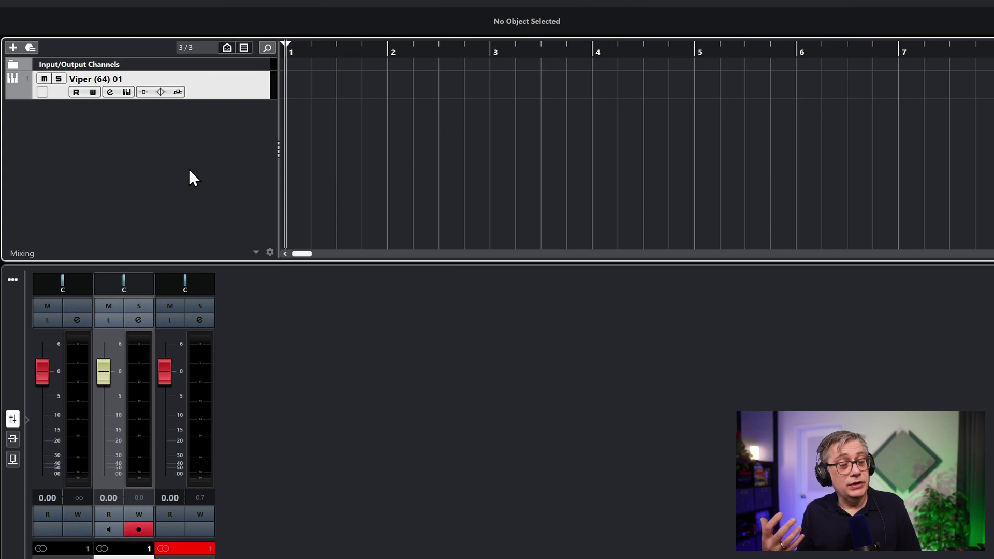
Add a 7.1 group track named M1 Panner, created inside a folder and routed to Stereo Out
right_click(137, 150)
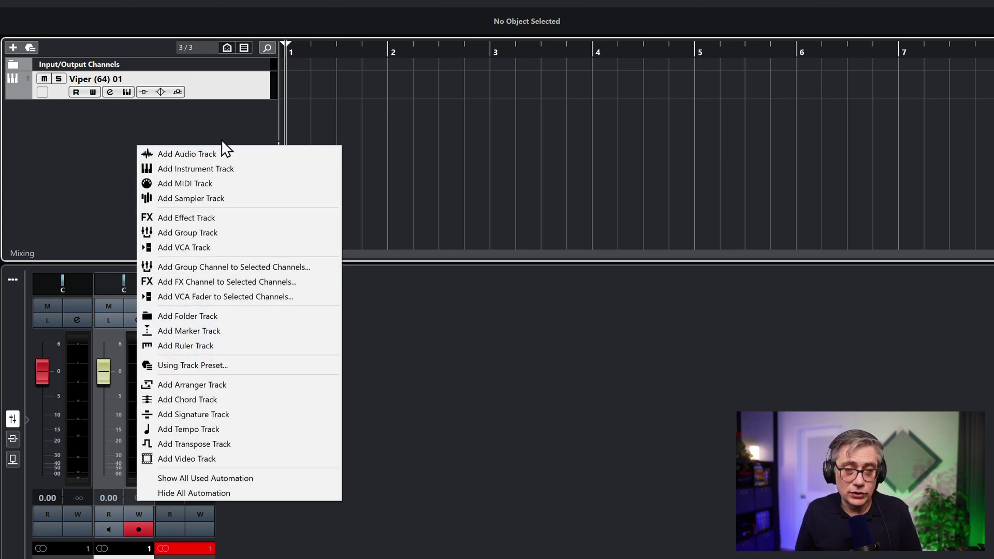
click(207, 233)
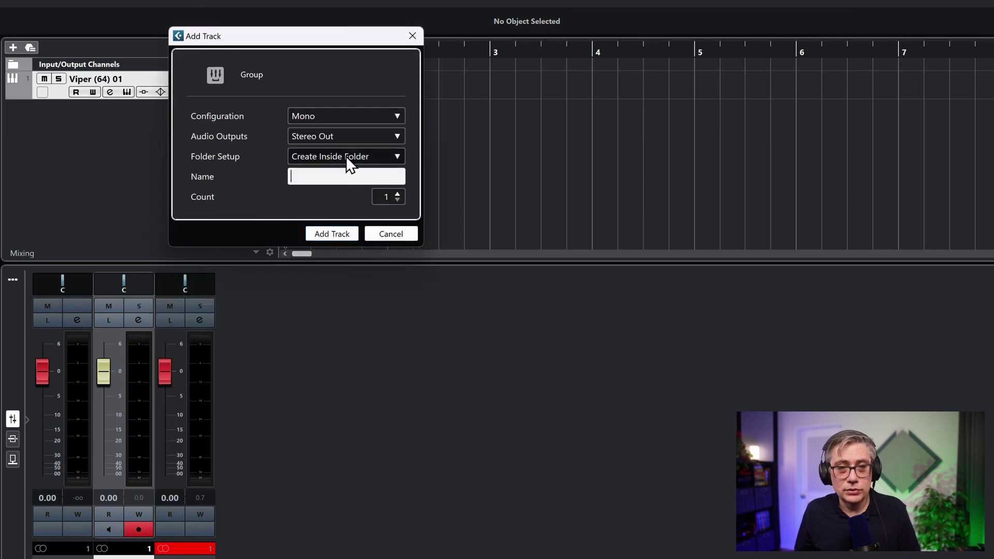
click(396, 114)
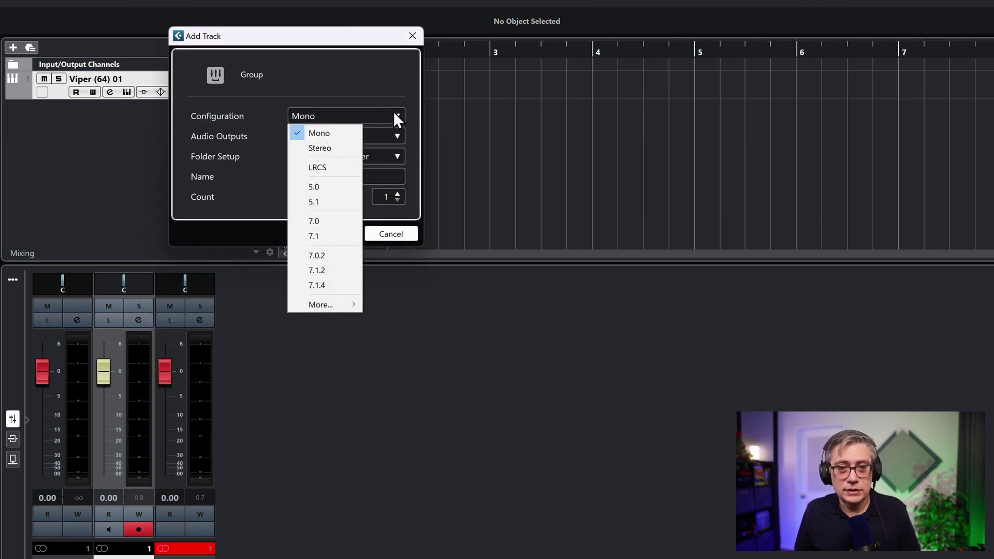
click(327, 236)
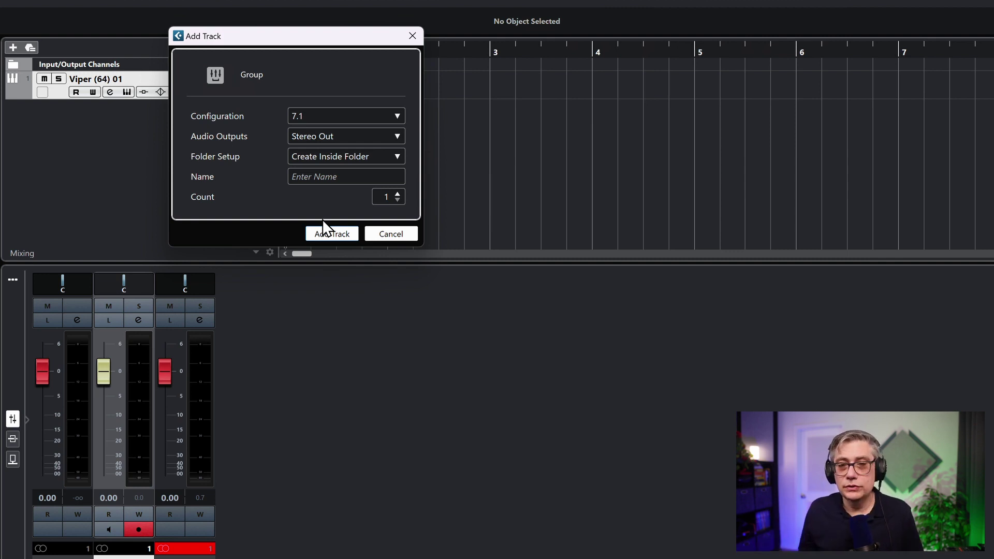
click(306, 178)
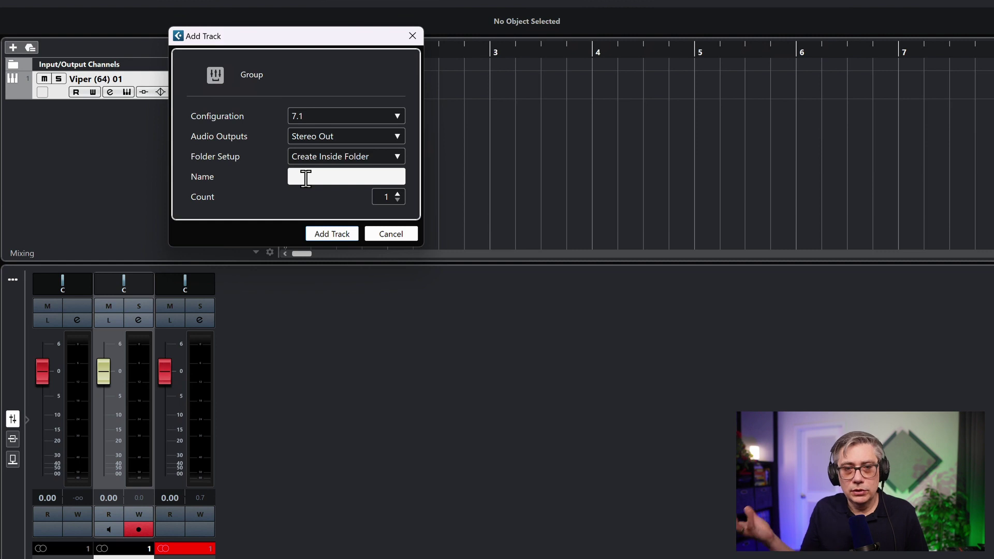
text(M1 Panner)
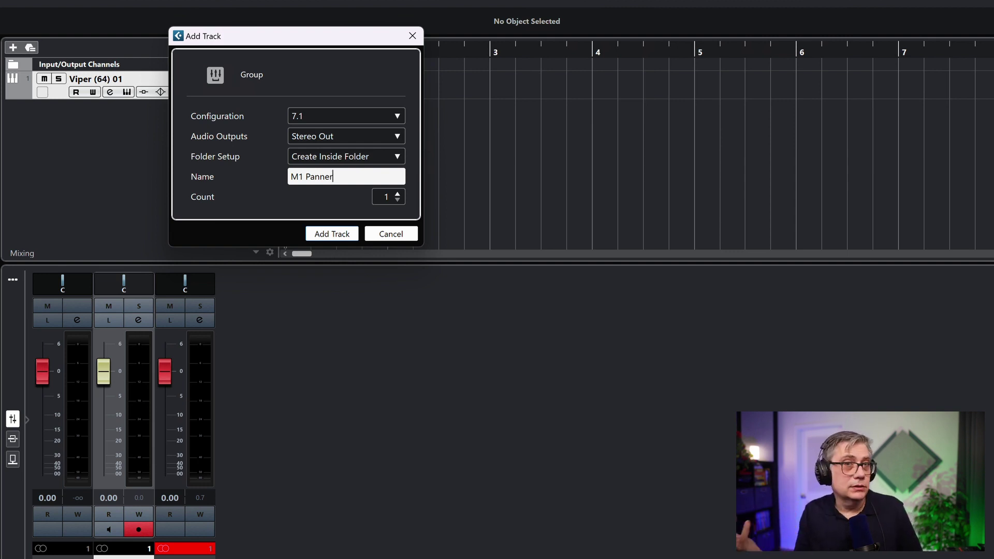
click(332, 234)
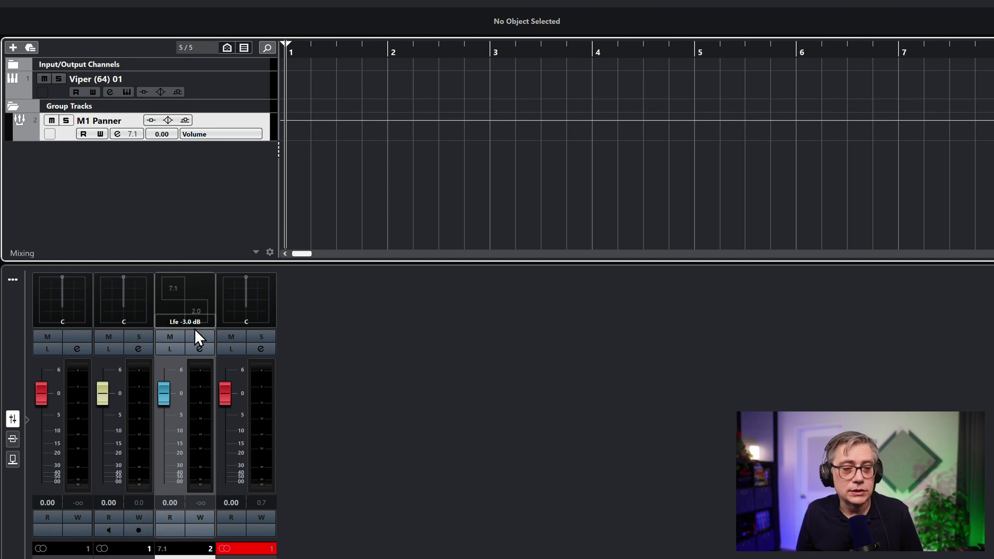
Route the output of the Viper (64) 01 channel to the M1 Panner group
click(138, 349)
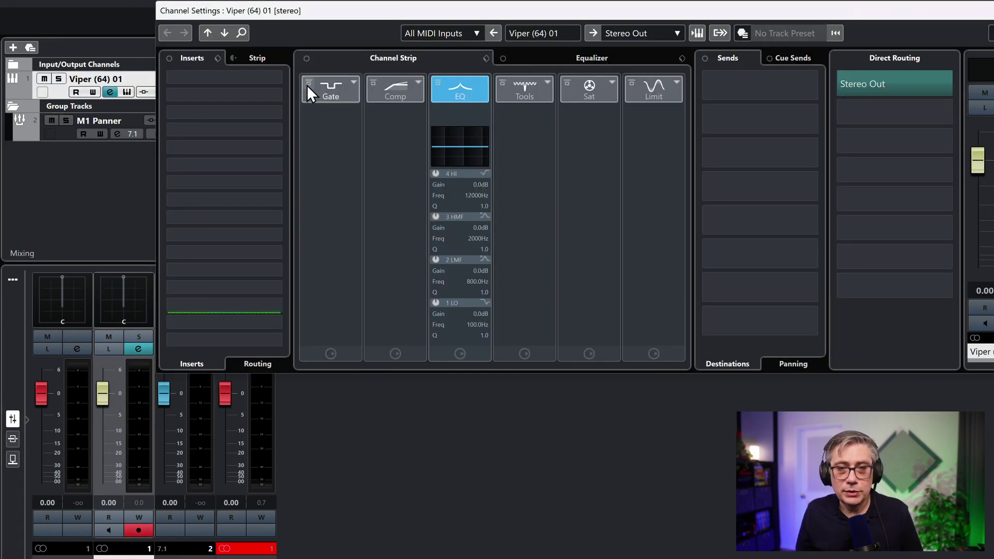
click(673, 32)
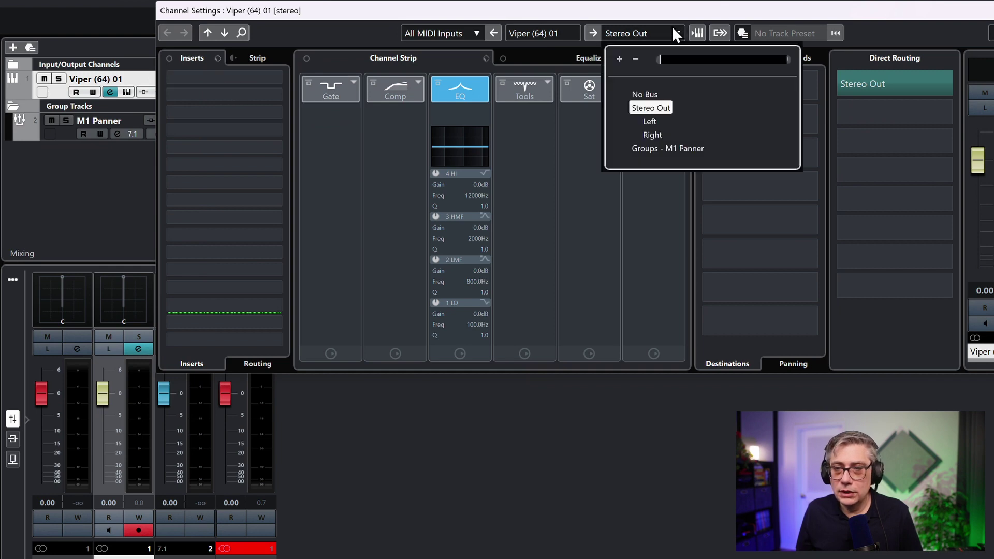
click(668, 148)
click(138, 349)
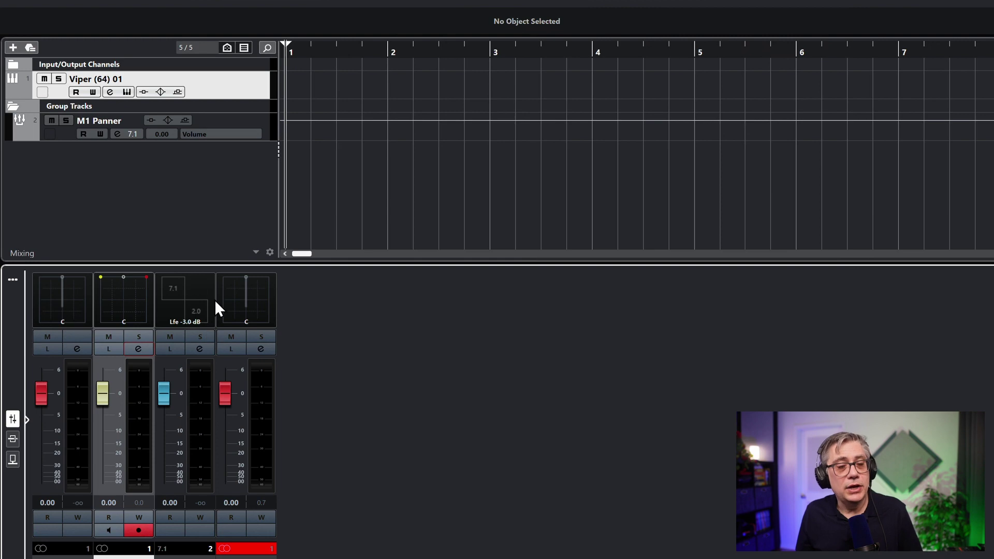
Load M1-Panner(2-8) as the first insert on the M1 Panner group and nudge its source point slightly toward the centre
click(199, 349)
click(272, 82)
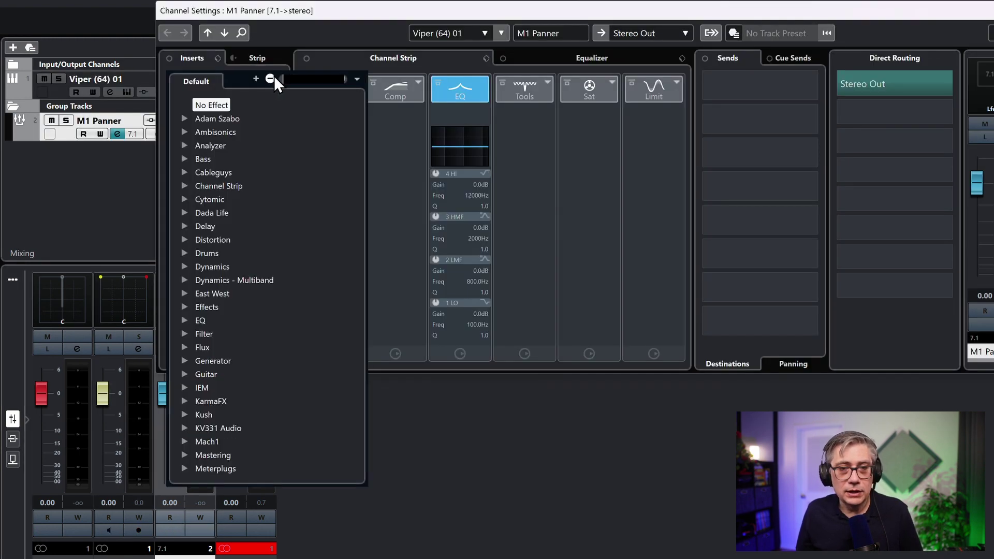
text(m1)
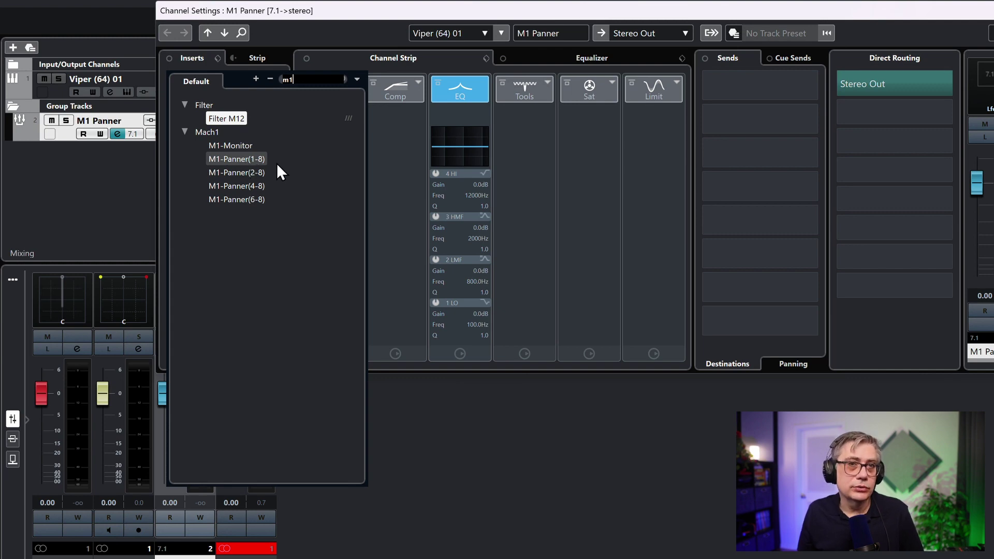
click(235, 172)
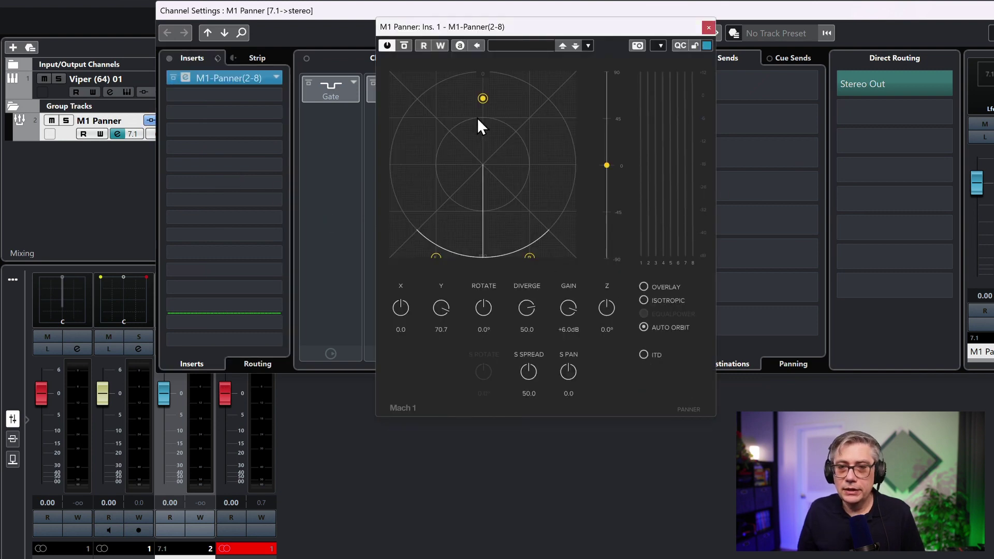
mouse_move(483, 98)
mouse_down()
mouse_move(492, 128)
mouse_move(475, 133)
mouse_move(535, 129)
mouse_move(504, 117)
mouse_move(395, 133)
mouse_move(479, 110)
mouse_up()
click(709, 27)
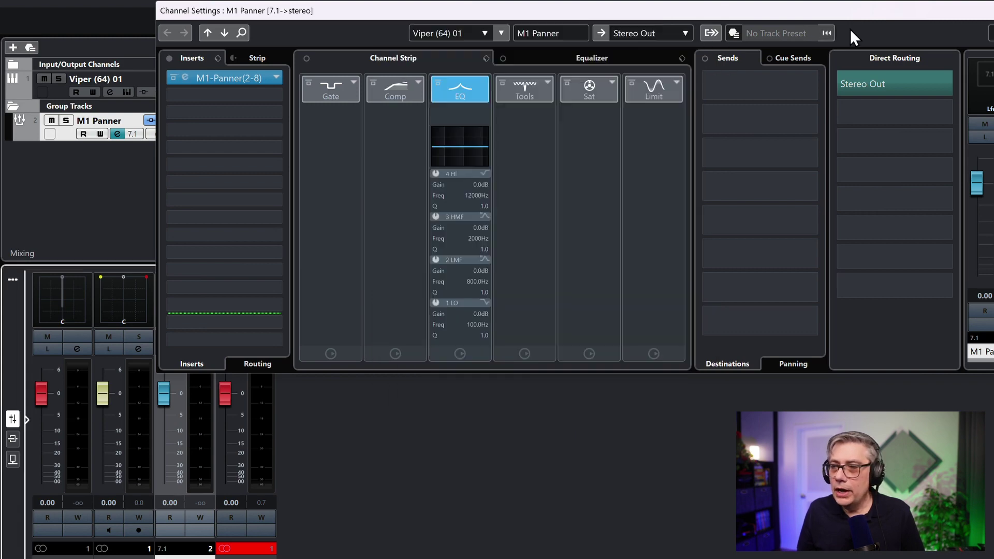
key(ctrl+w)
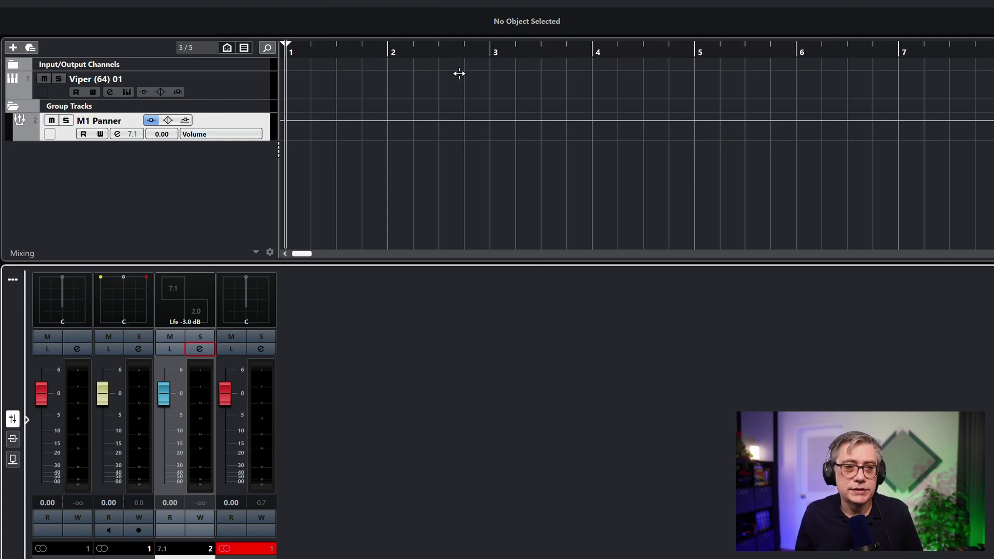
Add a 7.1 group track named M1 Bus with its audio output set to Stereo Out
right_click(119, 184)
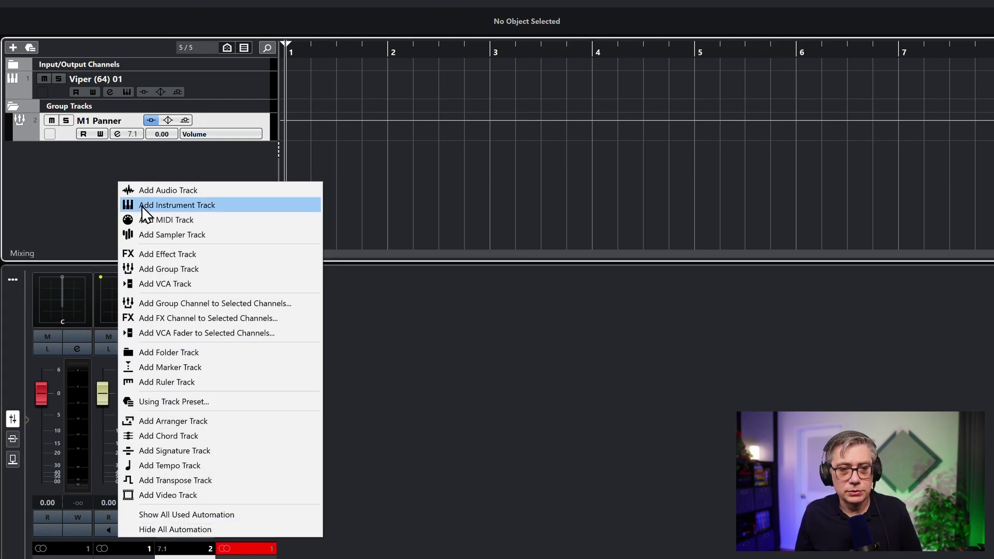
click(175, 269)
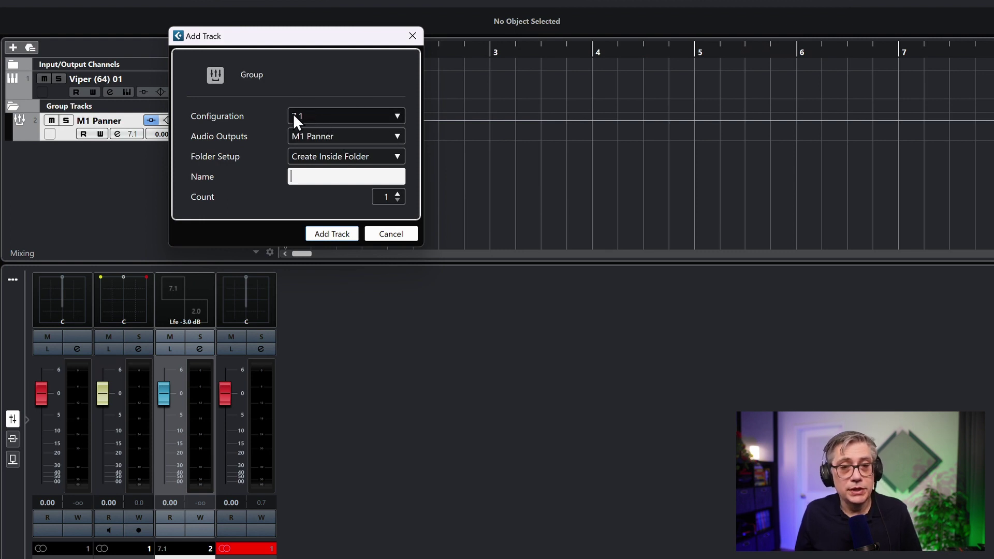
click(396, 136)
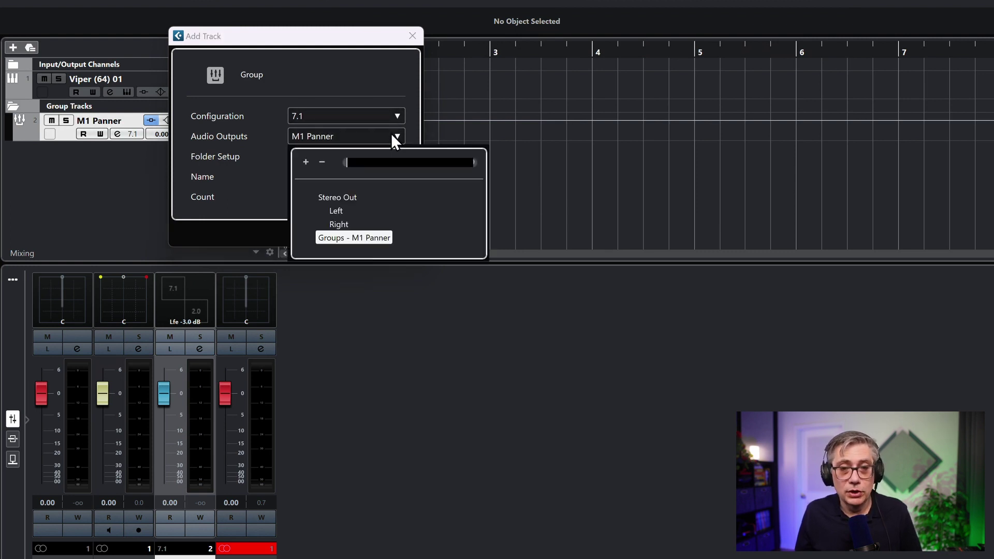
click(346, 197)
click(303, 177)
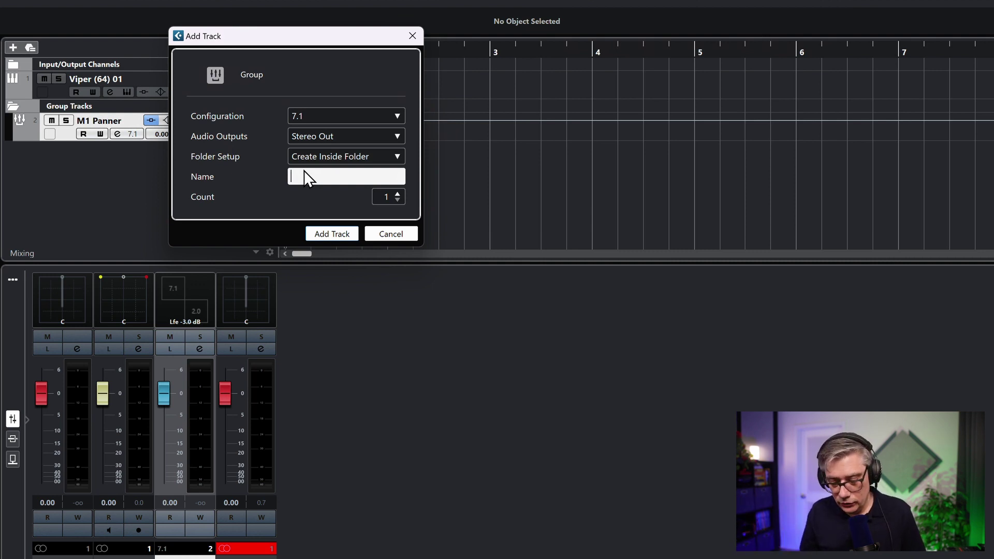
text(M1)
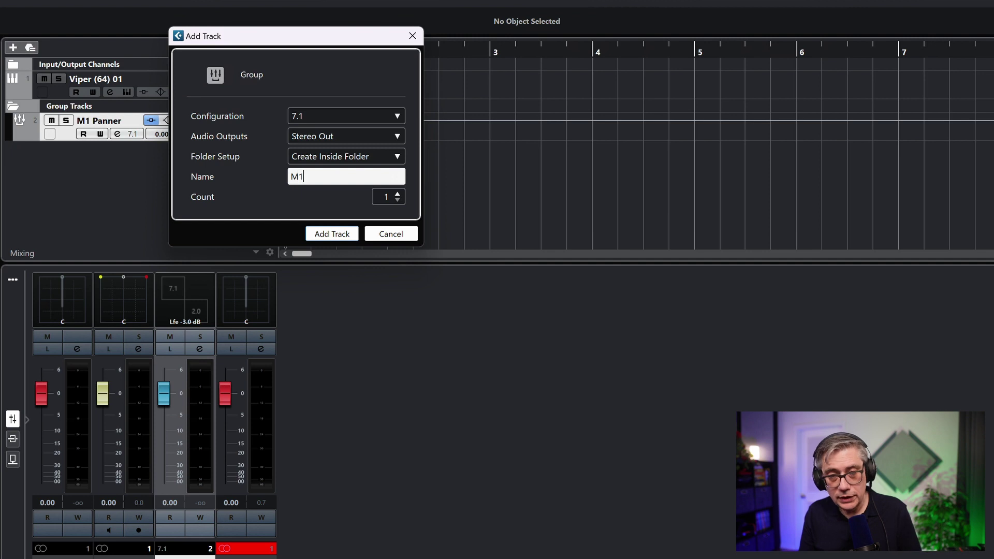
text( B)
key(BackSpace)
text(Bus)
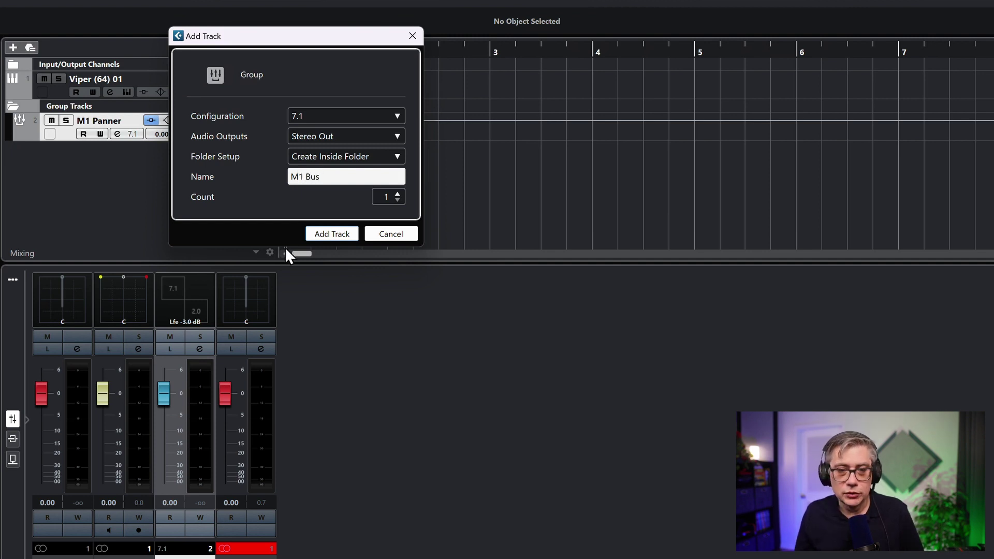
click(336, 234)
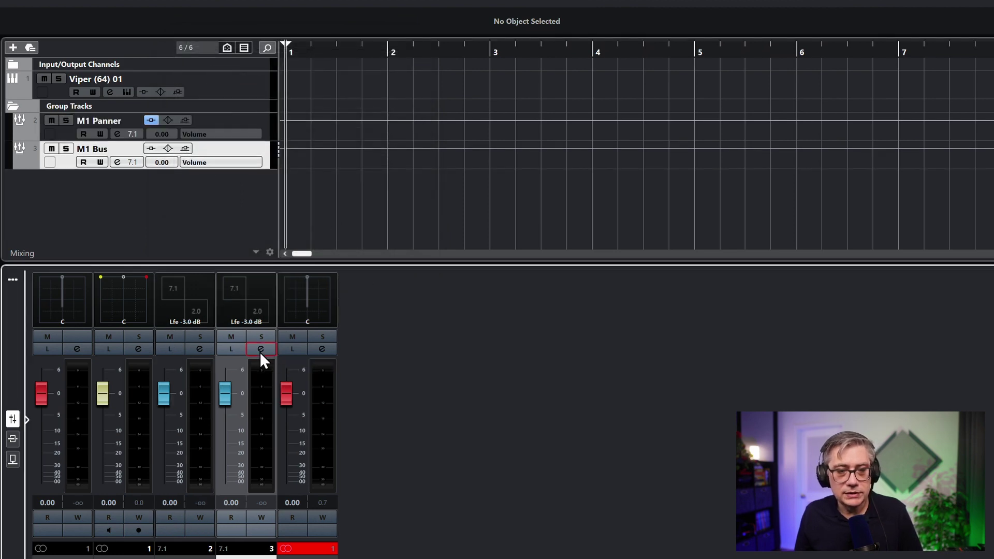
Load M1-Monitor as the first insert on the M1 Bus group channel
click(260, 350)
click(276, 76)
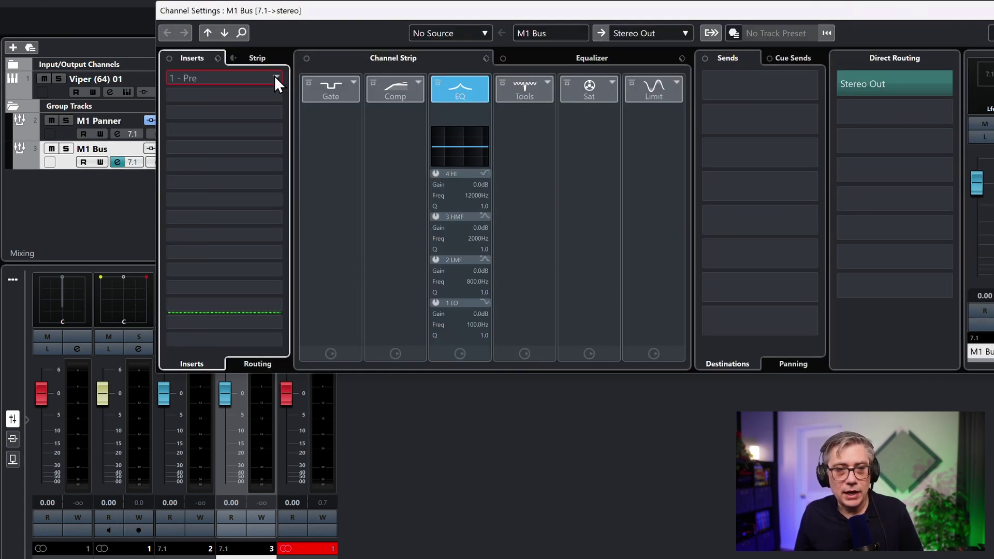
text(m1)
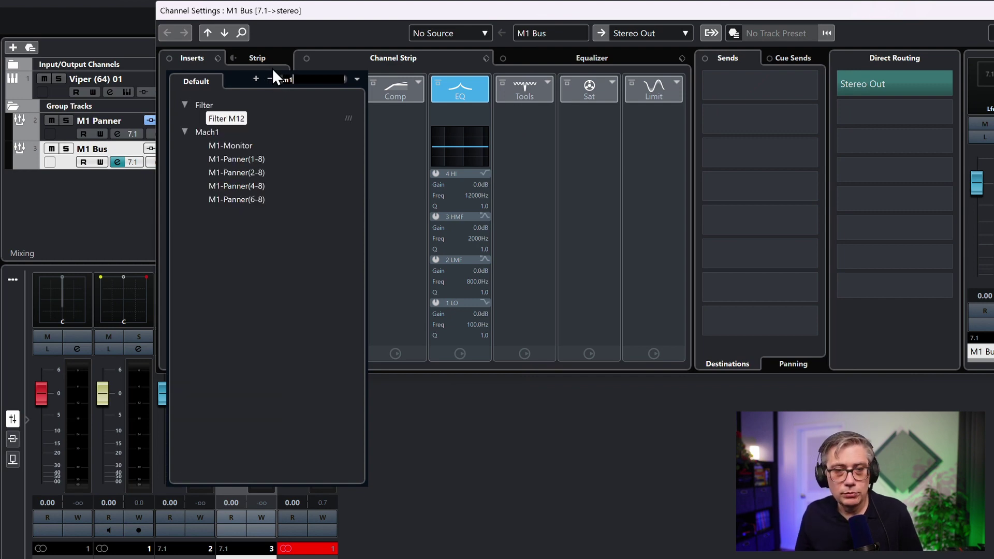
click(235, 146)
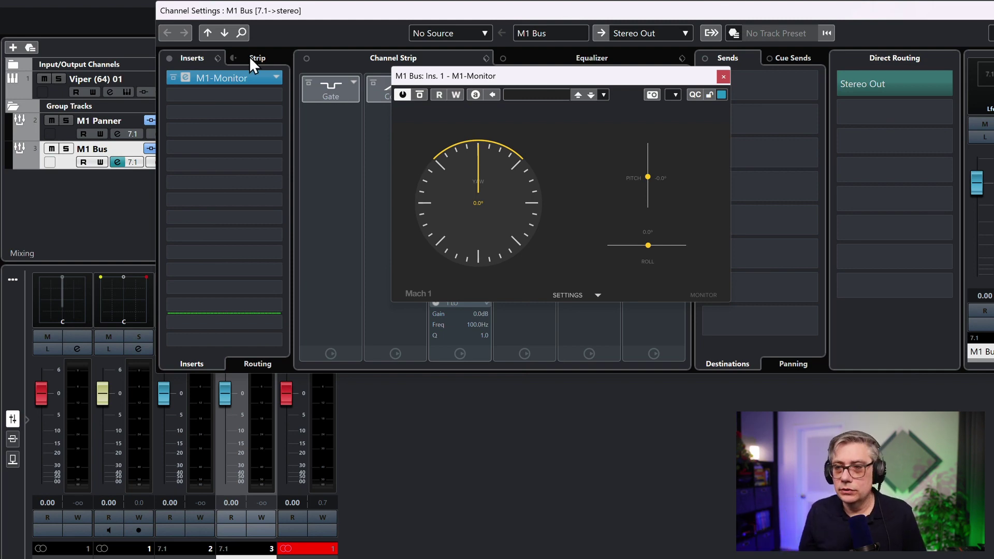
click(723, 77)
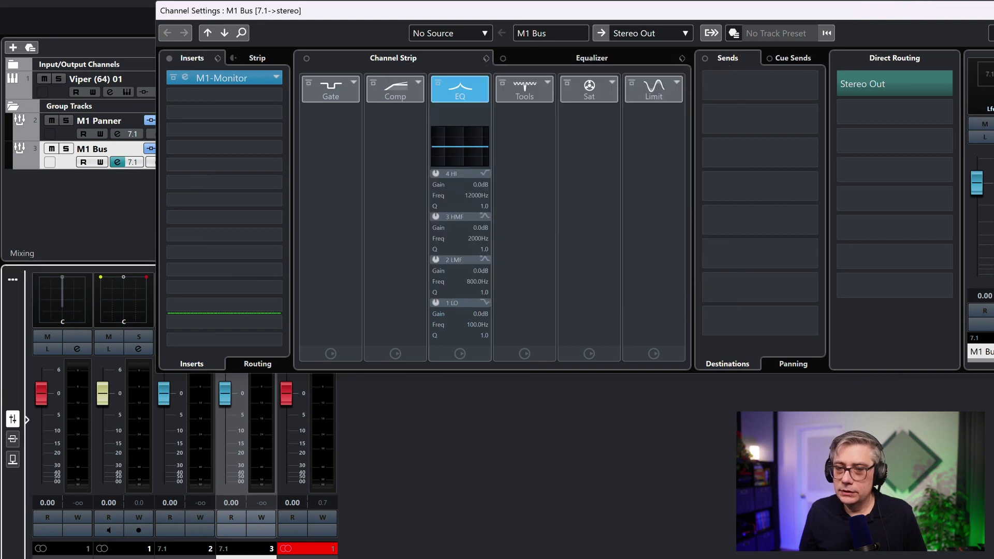
key(Escape)
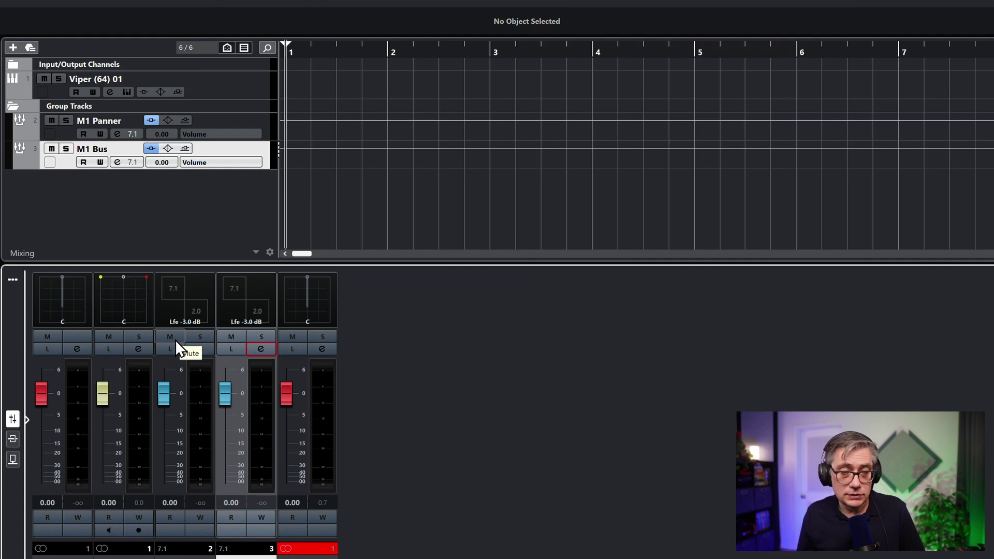
Route the output of the M1 Panner group to the M1 Bus group
click(201, 348)
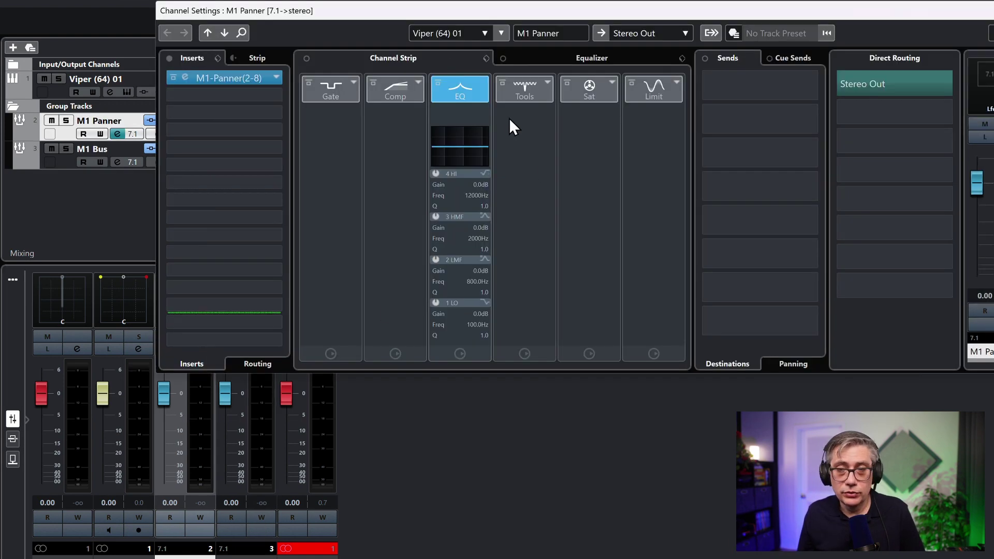
click(682, 30)
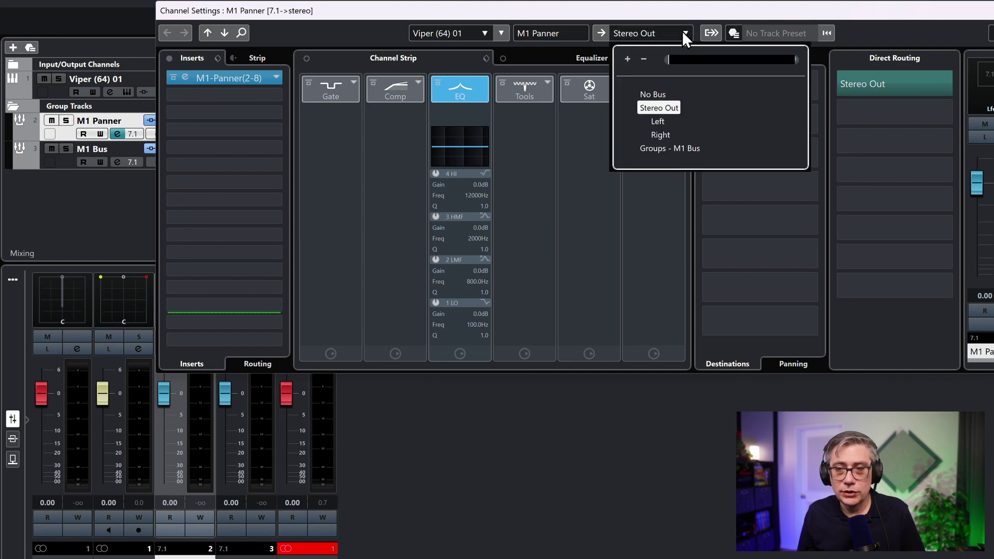
click(680, 146)
key(Escape)
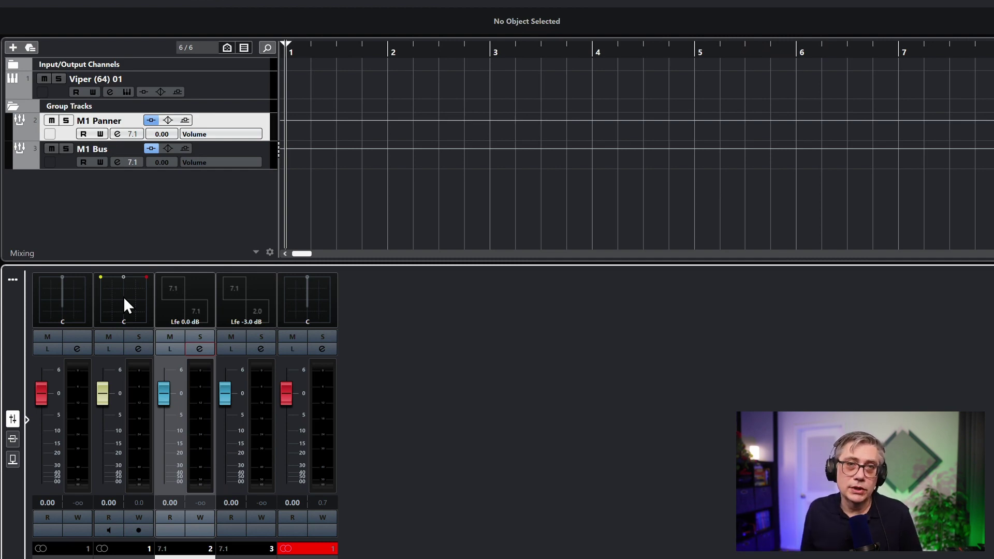
Bypass the built-in channel conversion panners on the M1 Panner and M1 Bus channels
mouse_move(215, 322)
click(152, 321)
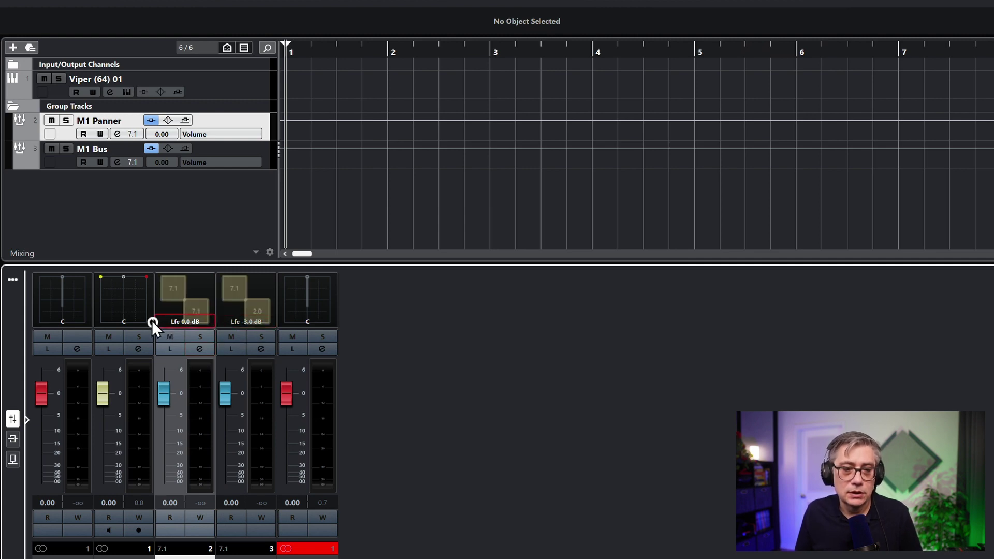
Bypass the built-in surround panner on the Viper (64) 01 instrument channel
right_click(93, 320)
click(120, 304)
click(91, 322)
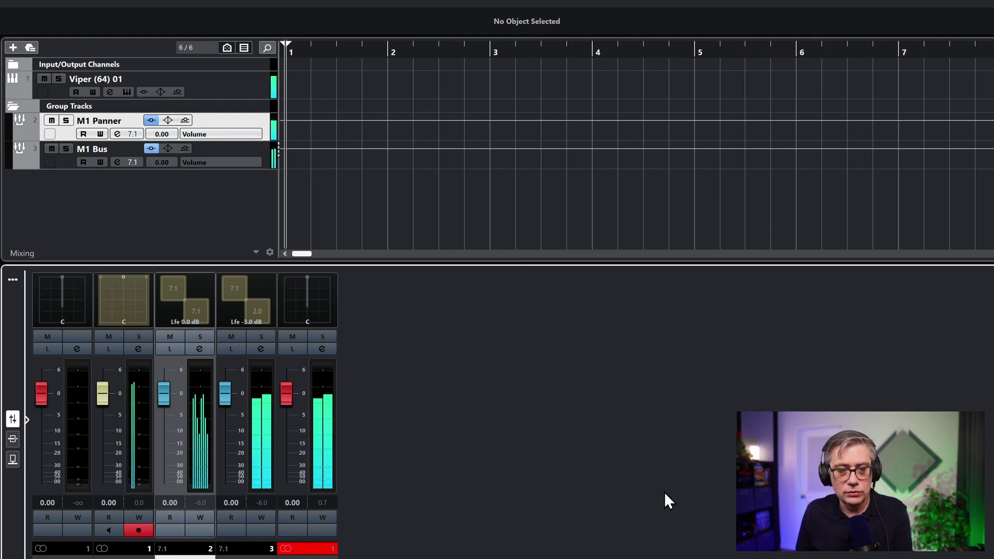
Move the M1-Panner(2-8) source on the M1 Panner channel to about X -18, Y 34 and adjust its elevation
click(200, 349)
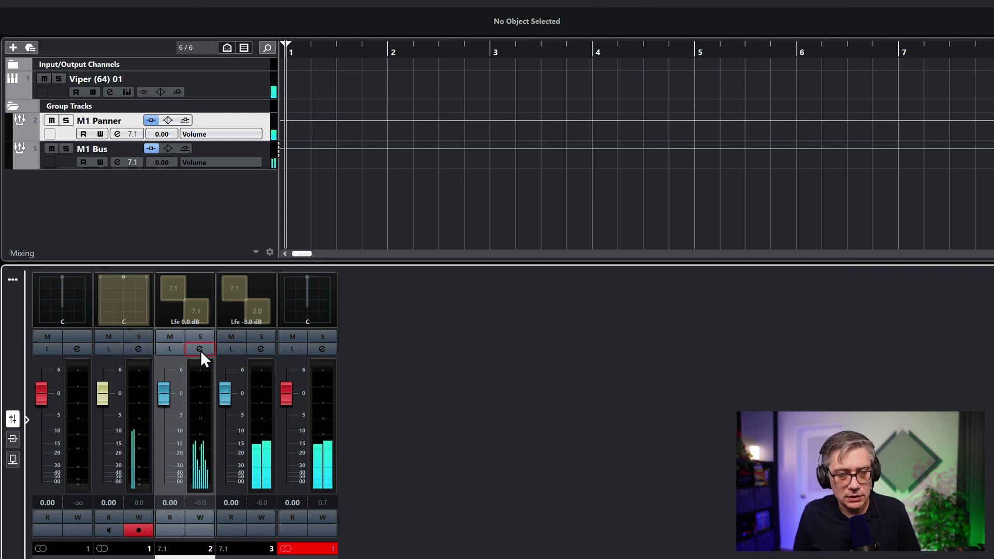
click(235, 77)
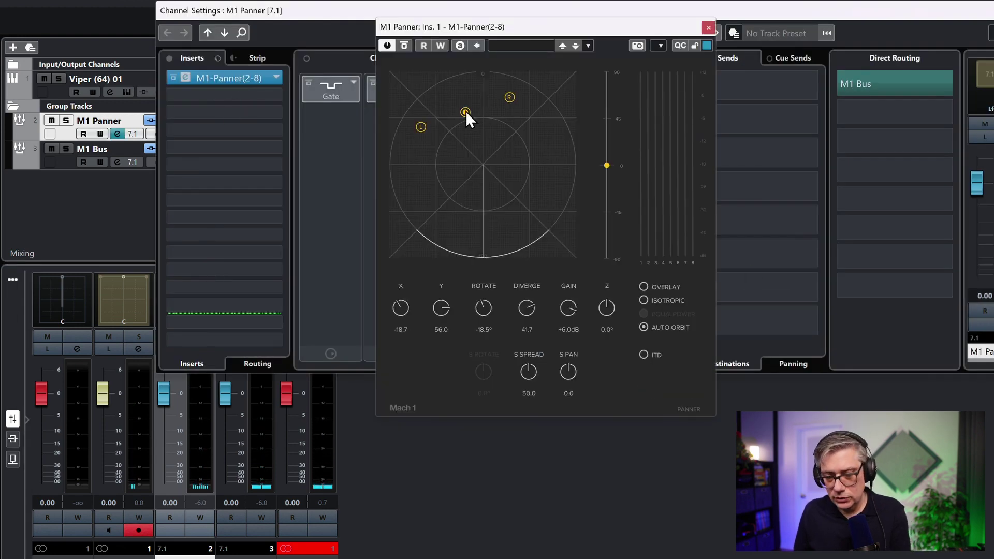
drag(467, 111, 466, 132)
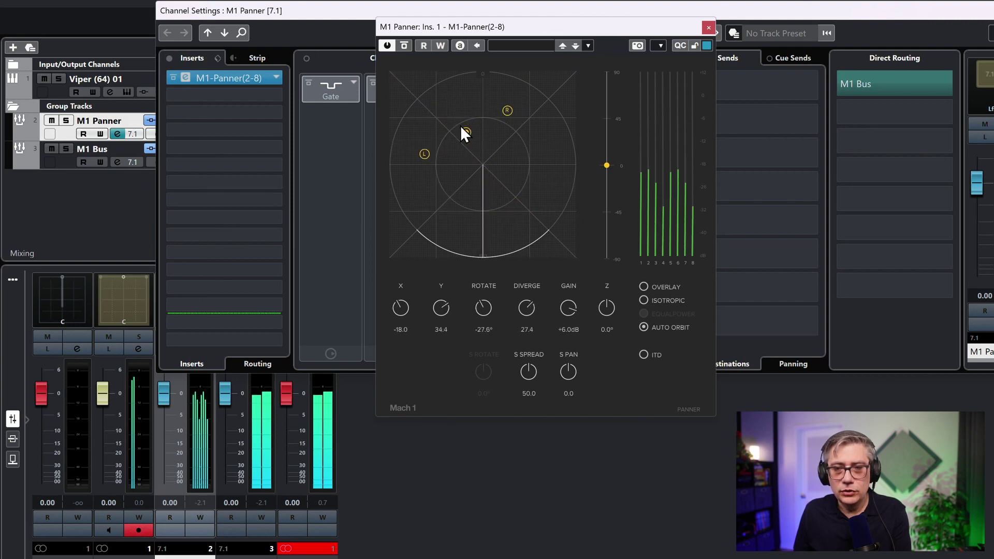
drag(606, 164, 604, 158)
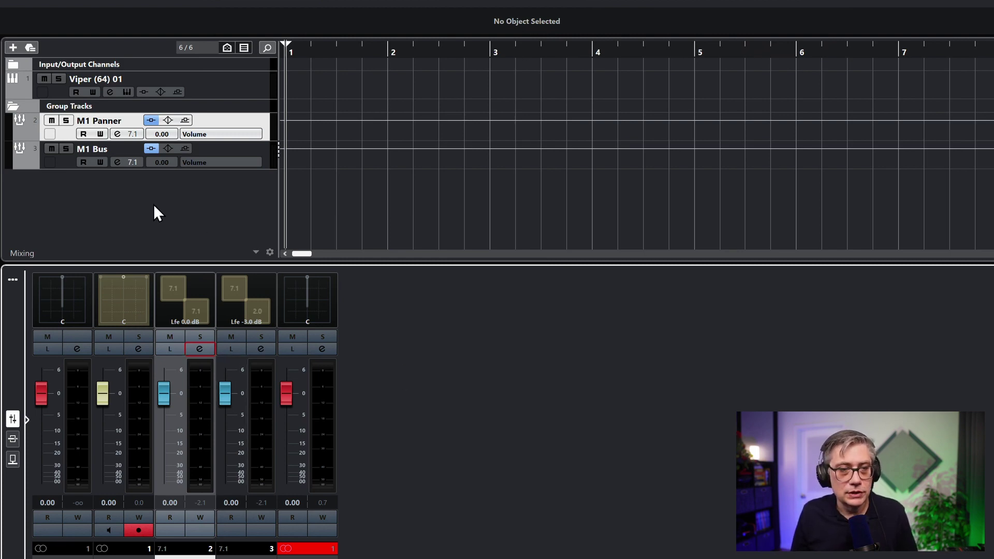
Add a mono group track named Mono with its audio output set to Stereo Out
right_click(113, 198)
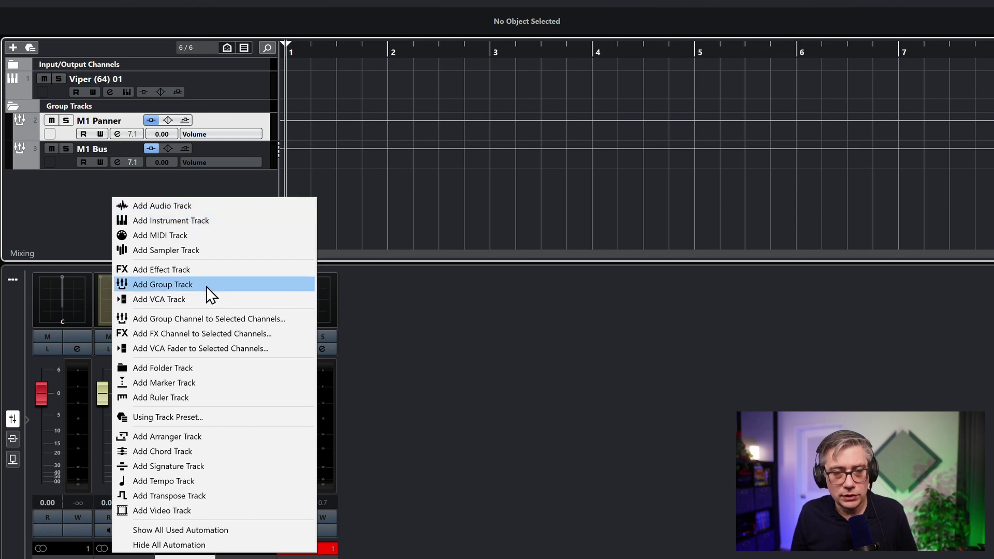
click(204, 287)
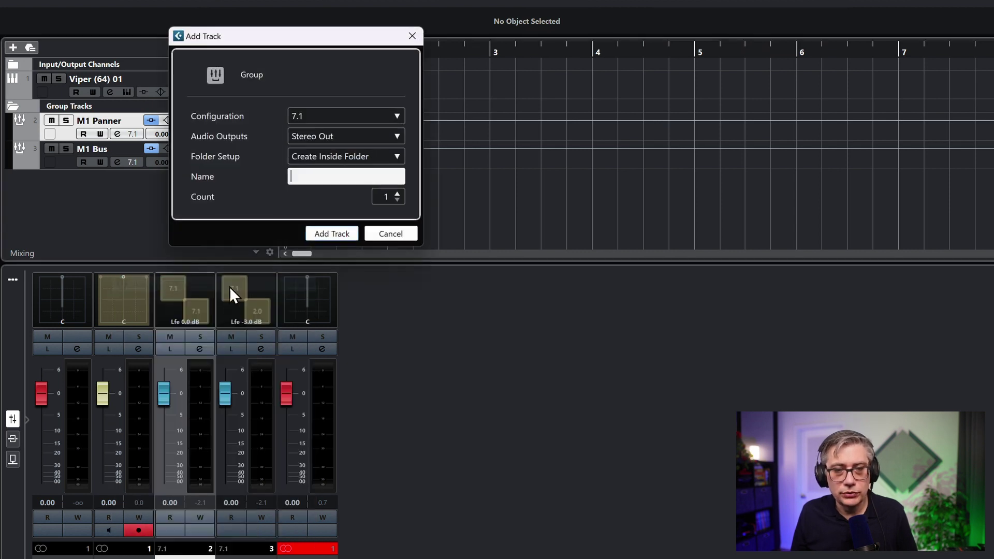
click(350, 117)
click(346, 134)
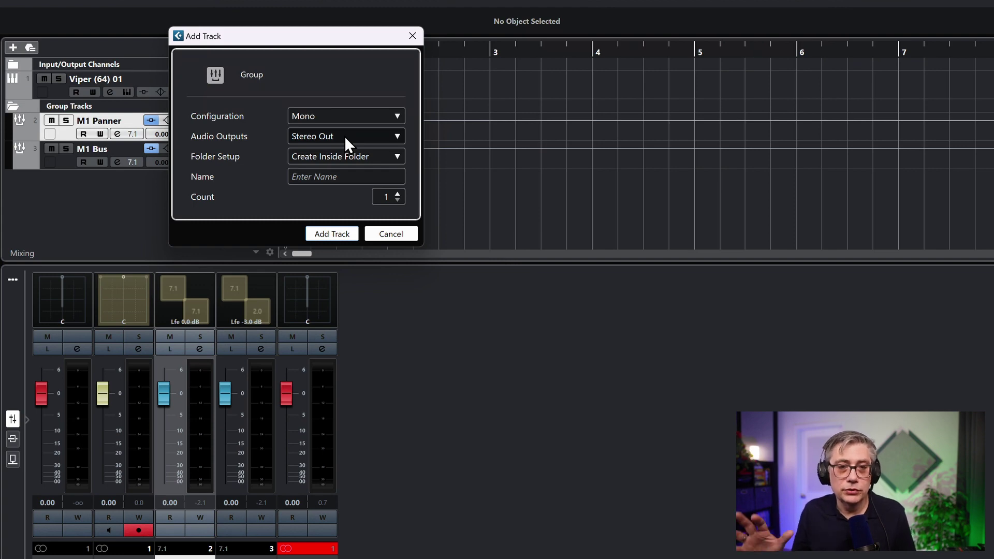
click(315, 176)
text(Mono)
click(330, 231)
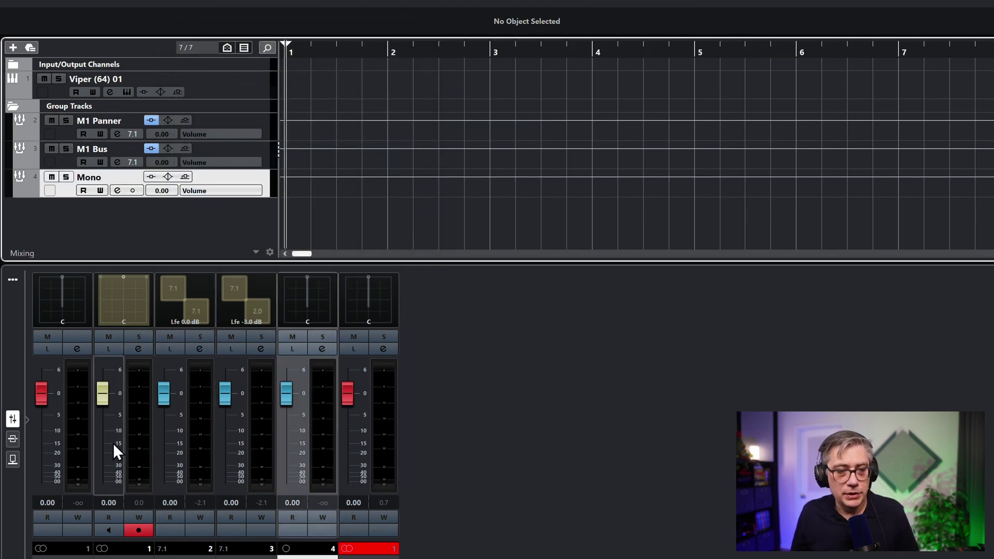
Route the output of the Viper (64) 01 instrument channel to the Mono group
click(139, 348)
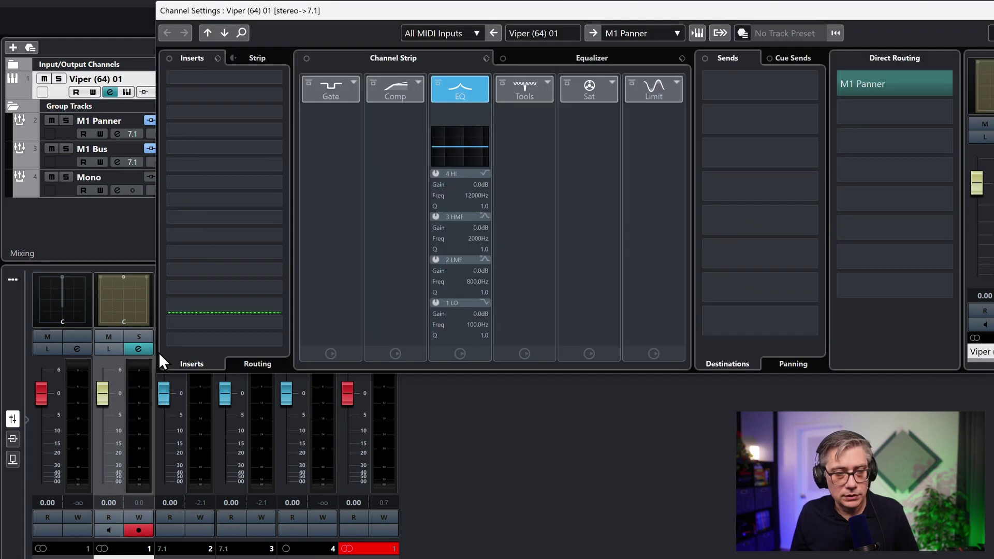
click(675, 34)
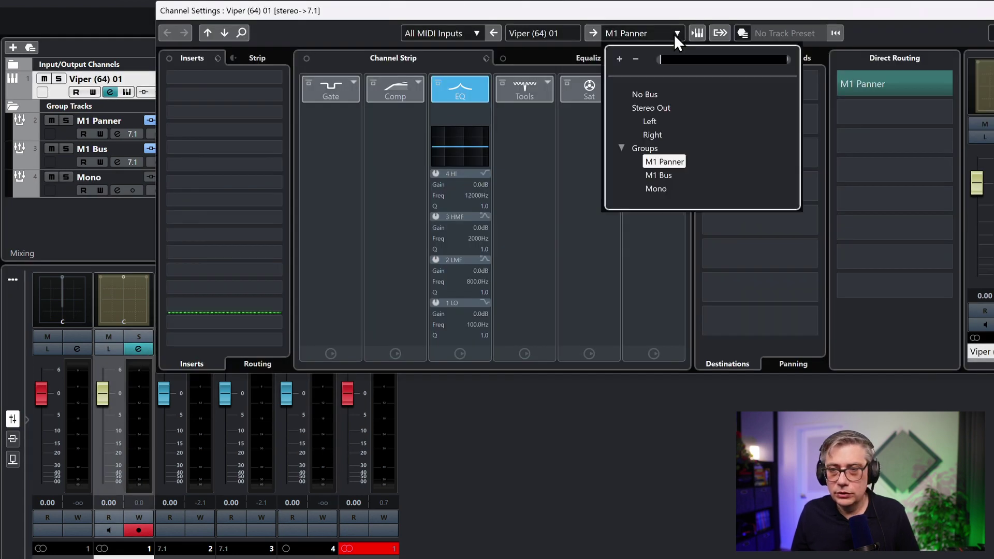
click(657, 189)
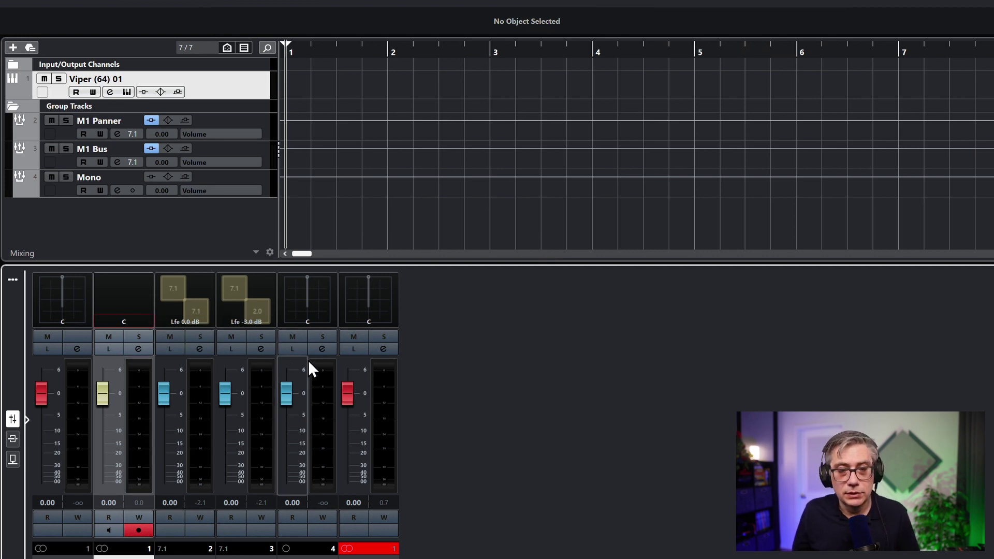
Route the output of the Mono group to the M1 Panner group
click(326, 347)
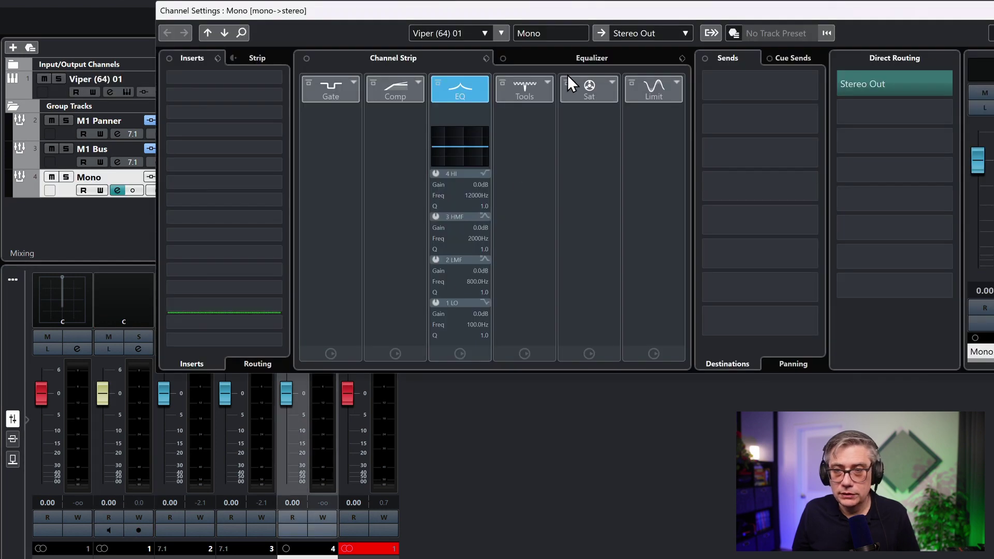
click(678, 32)
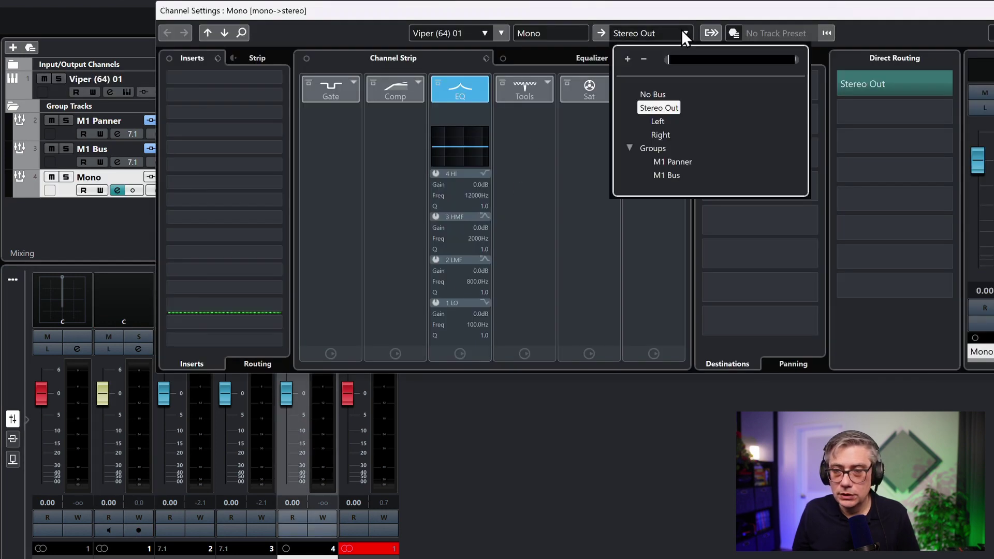
click(681, 162)
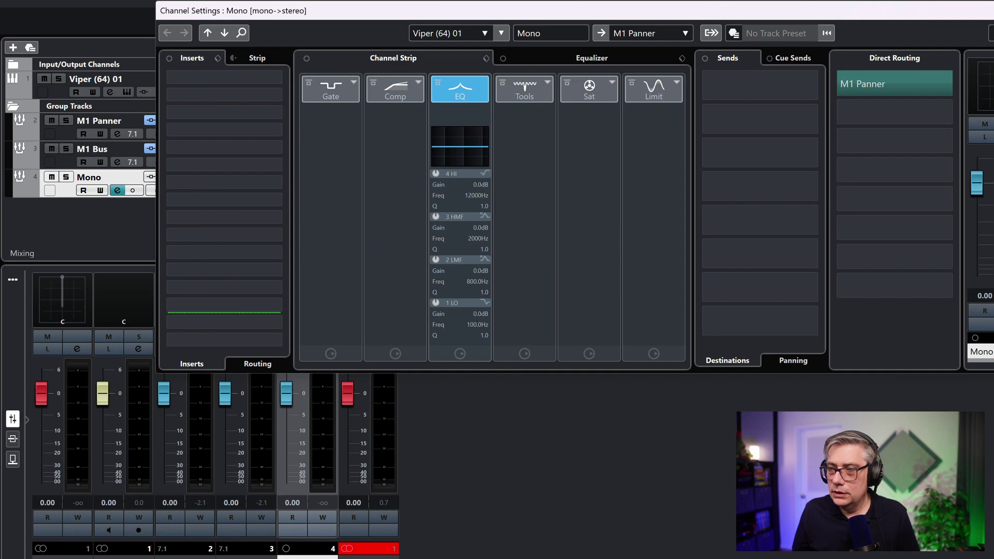
key(Escape)
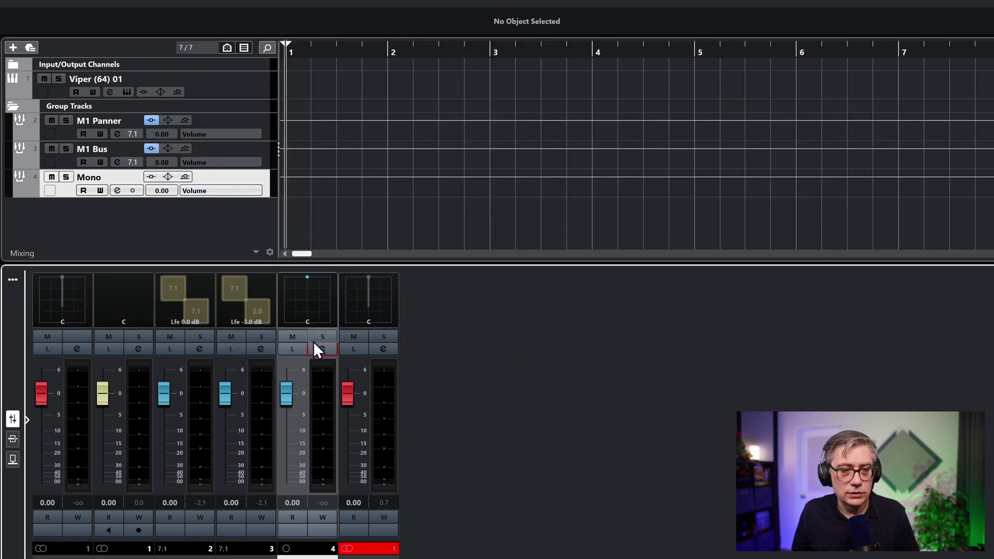
Replace the first insert on the M1 Panner channel with M1-Panner(1-8), discarding the changes to the previous plug-in
click(203, 352)
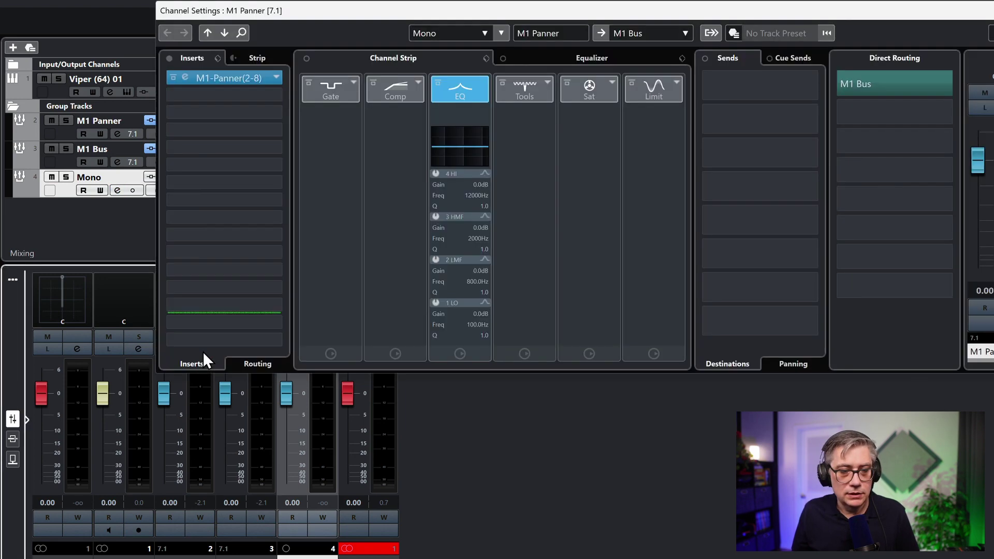
click(277, 77)
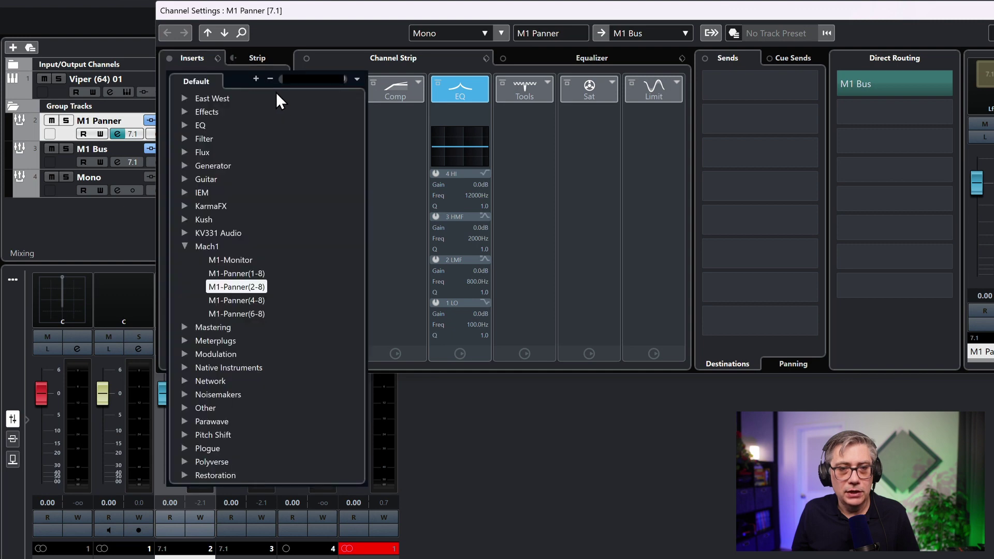
click(248, 275)
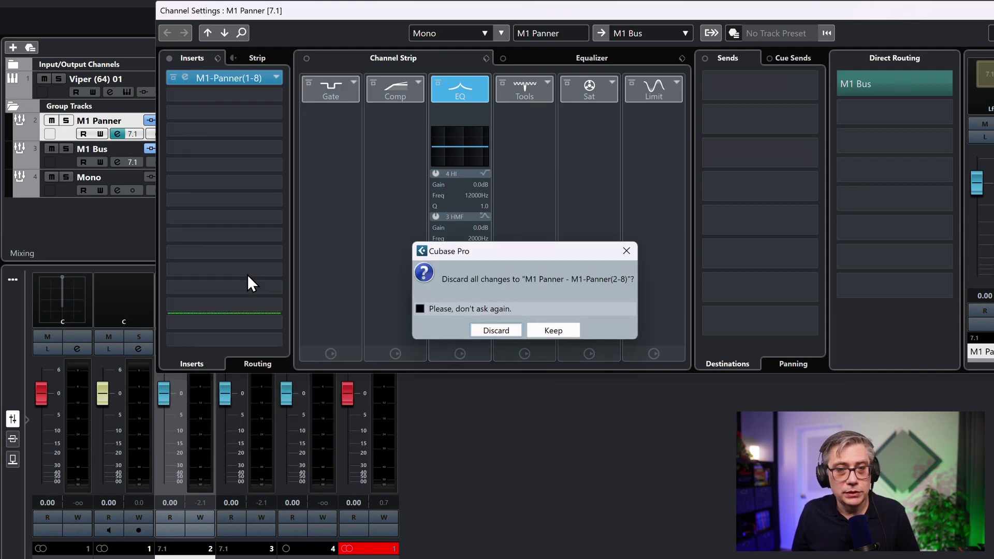
click(500, 330)
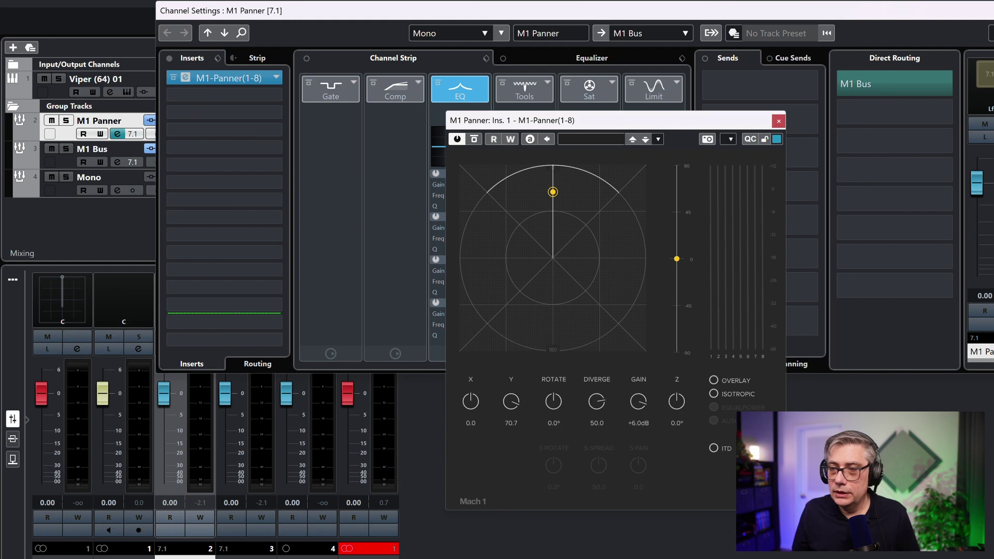
key(Escape)
drag(621, 120, 527, 88)
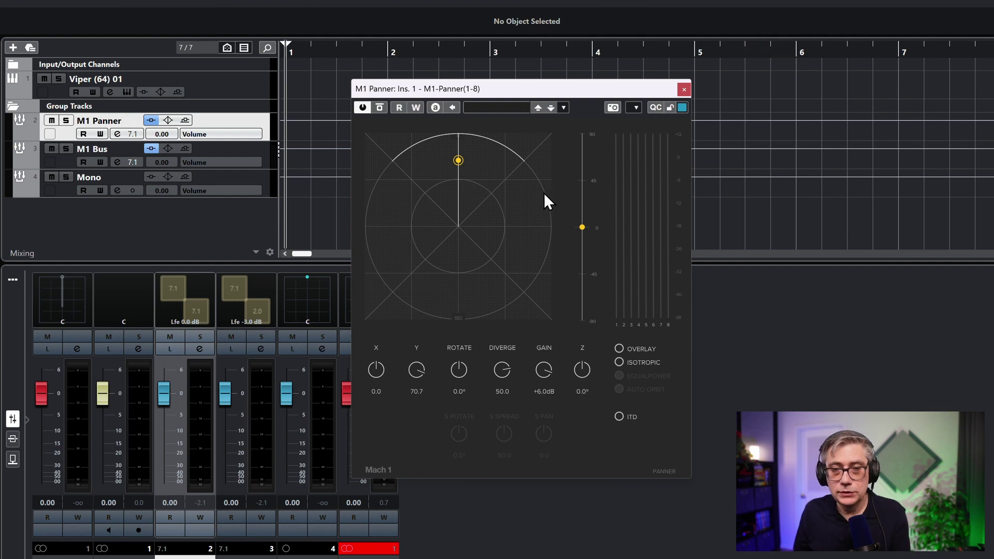
drag(524, 89, 588, 61)
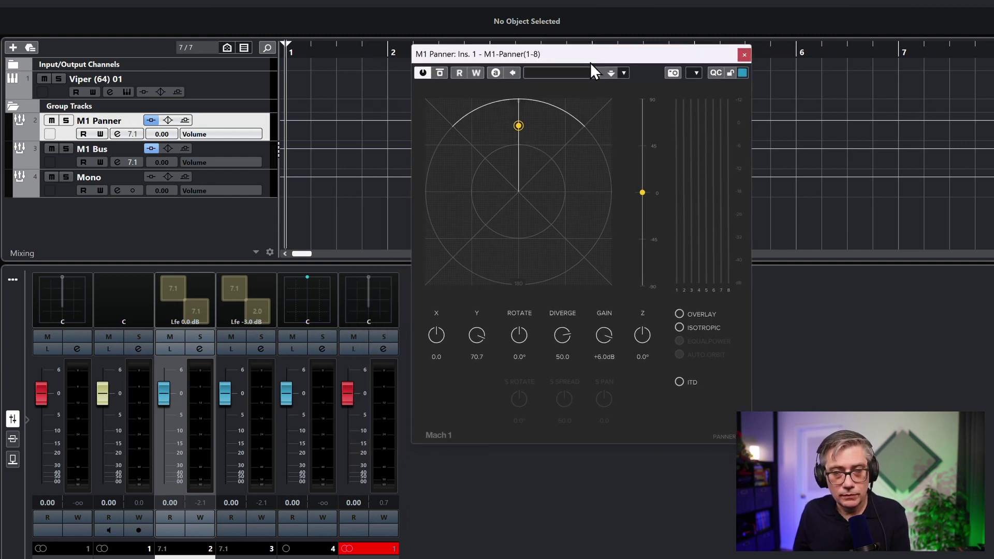
Record-enable the Viper (64) 01 channel and bypass the Mono group's built-in panner
click(139, 530)
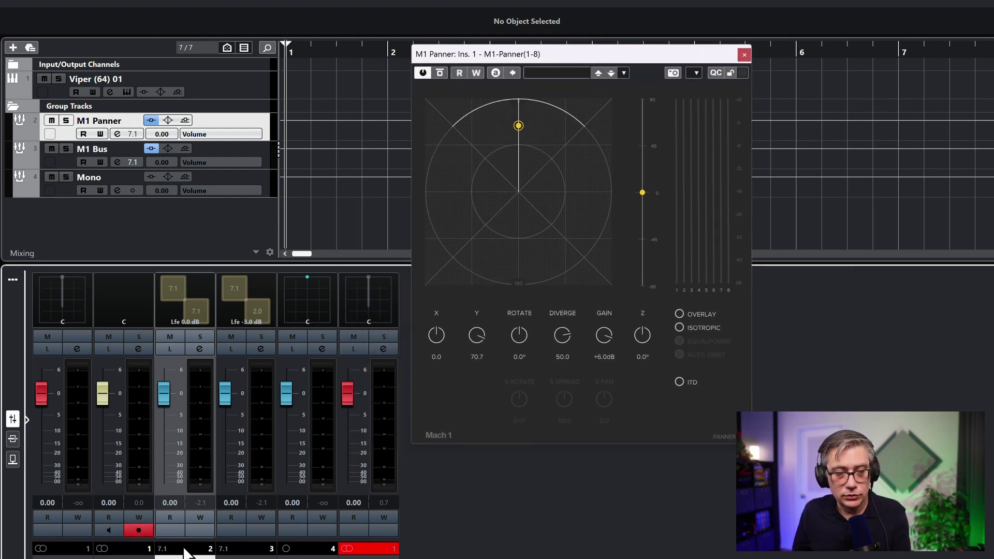
drag(595, 52, 617, 23)
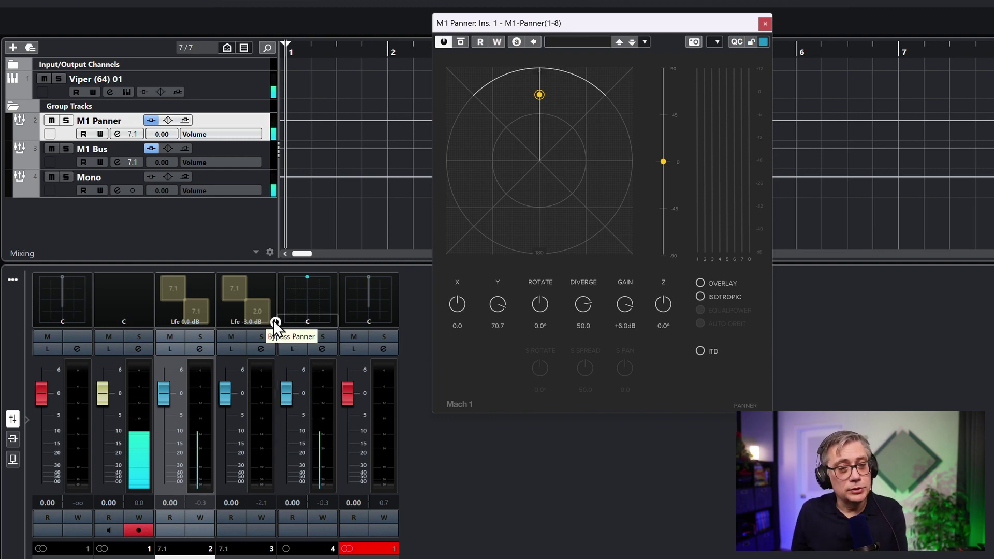
click(274, 321)
click(275, 321)
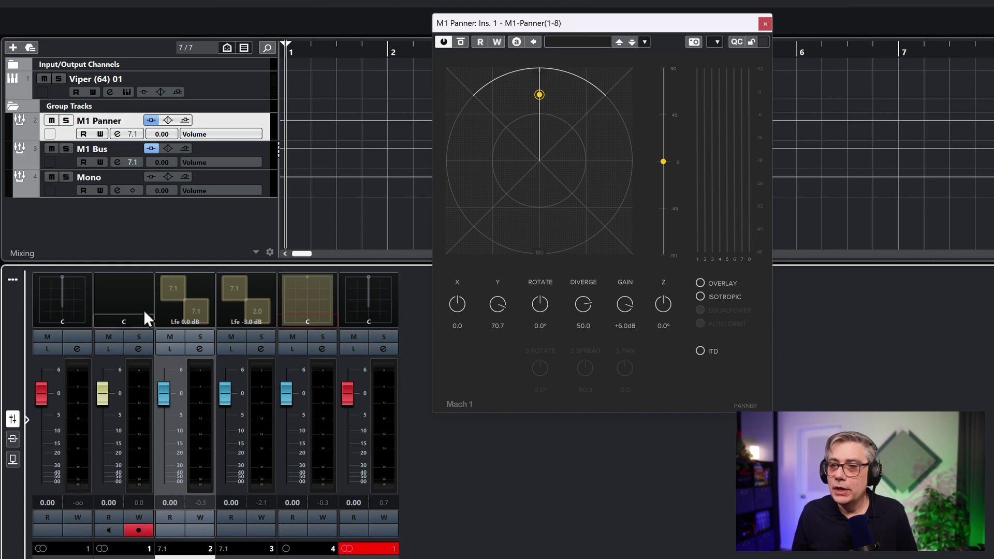
click(765, 23)
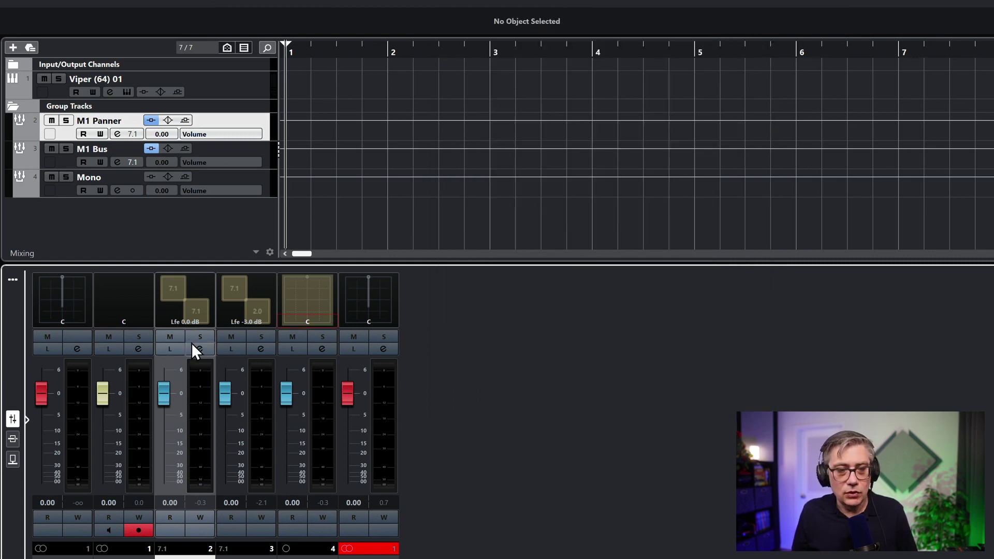
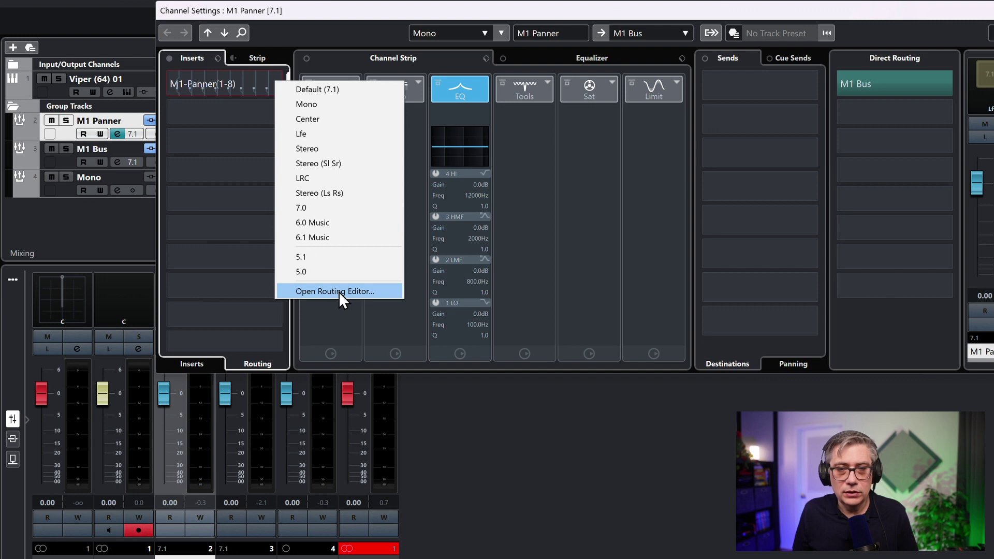
In the routing editor for M1-Panner(1-8), unlink inputs from outputs and shift the plug-in's input to the C channel
click(339, 291)
drag(514, 241, 476, 158)
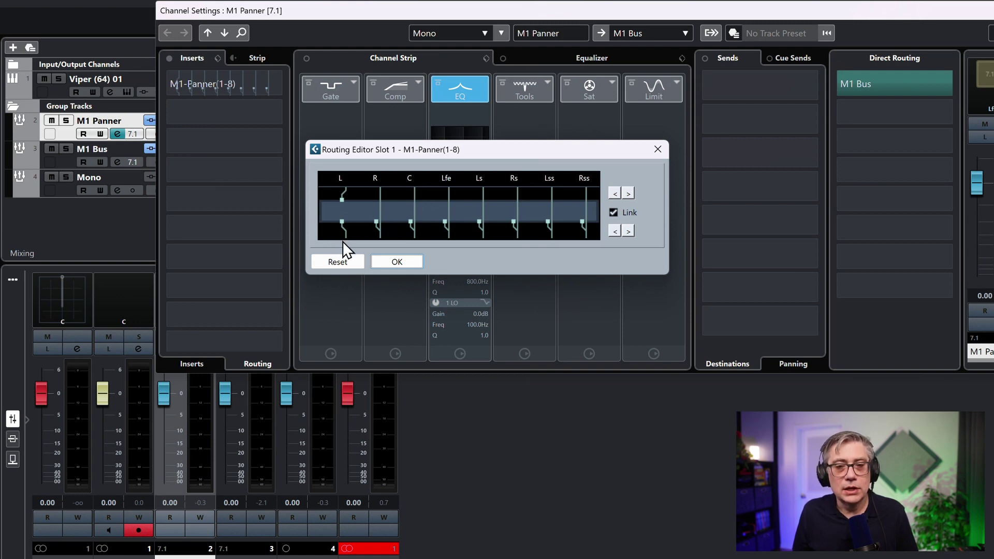
click(613, 212)
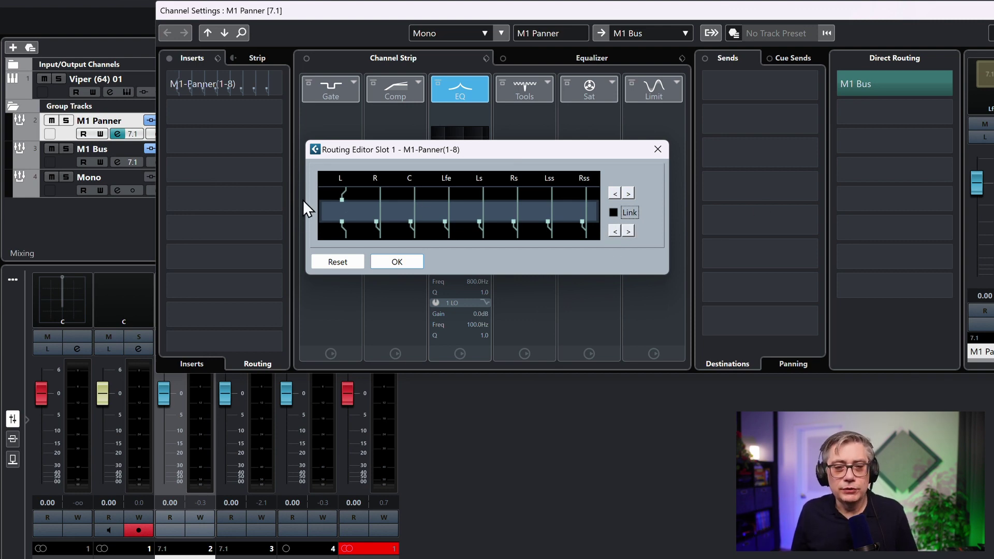
click(629, 195)
click(629, 194)
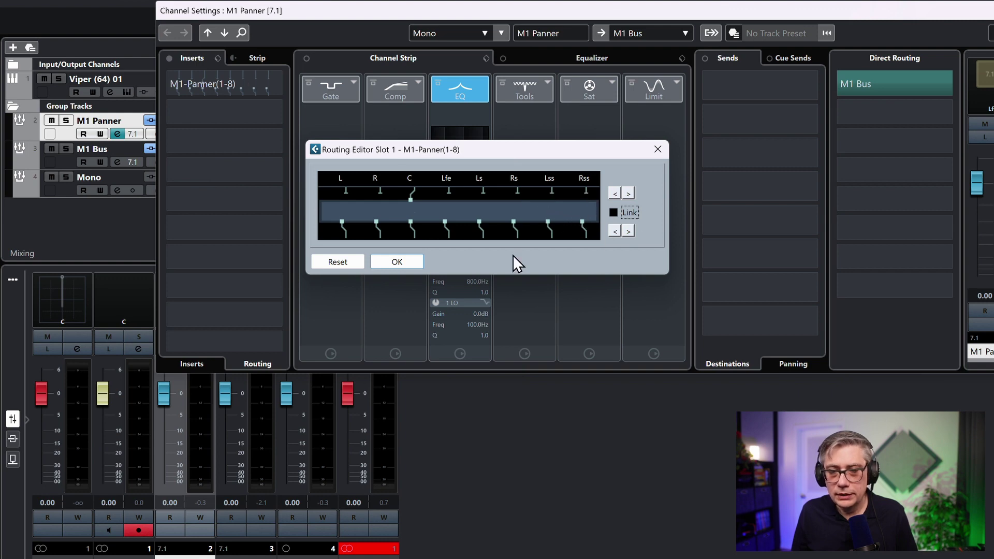
click(397, 261)
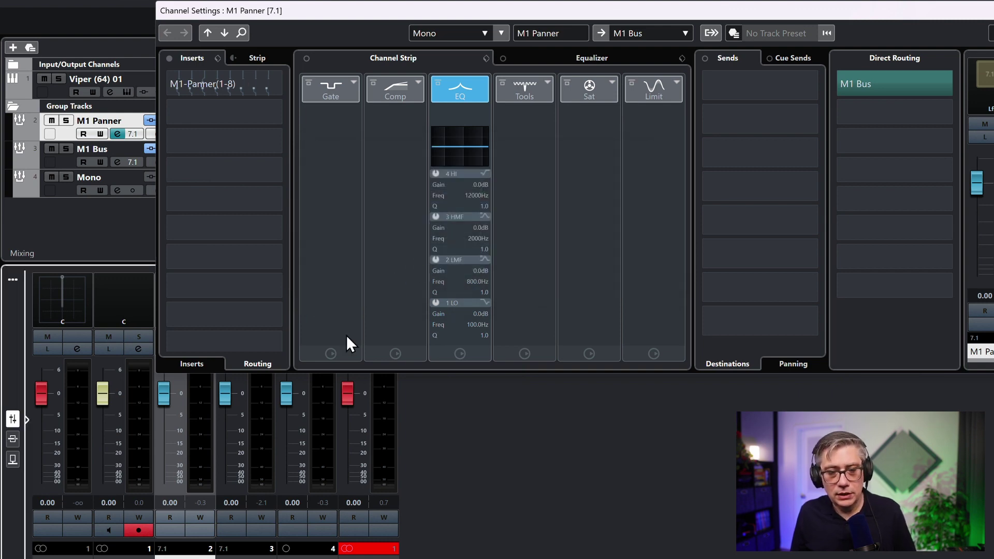
Pan the M1-Panner(1-8) source on the M1 Panner channel to about X -71, Y 44.5
key(space)
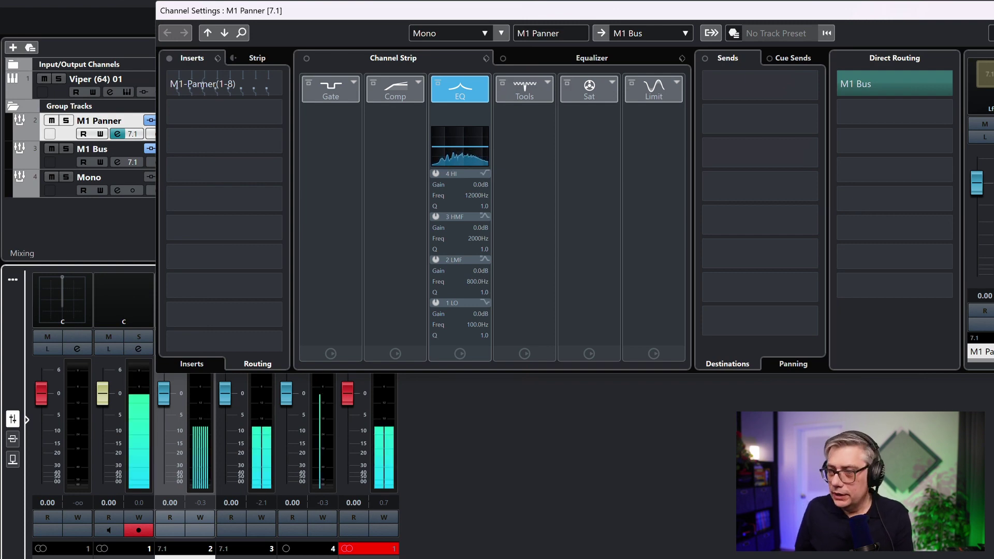
click(201, 362)
click(228, 80)
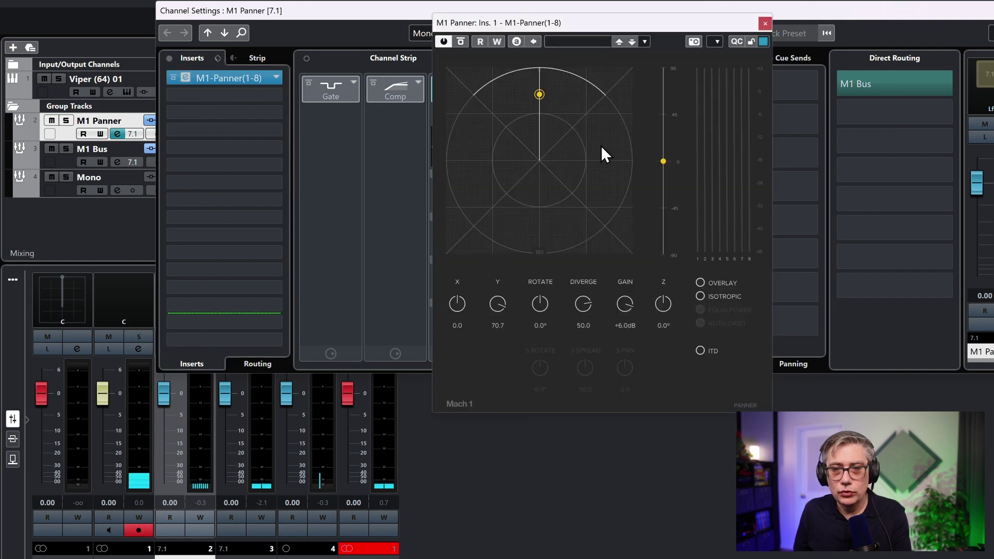
drag(539, 94, 473, 119)
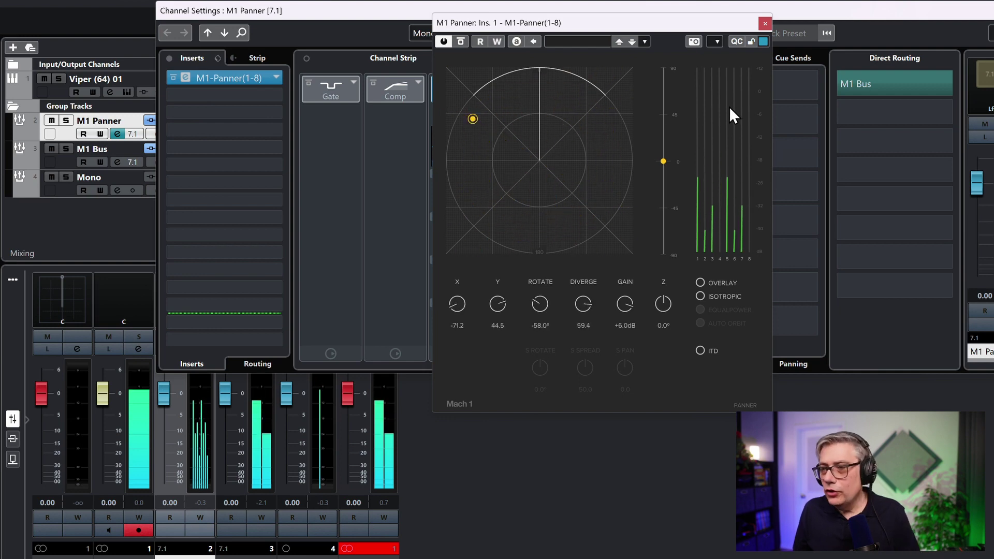
click(769, 24)
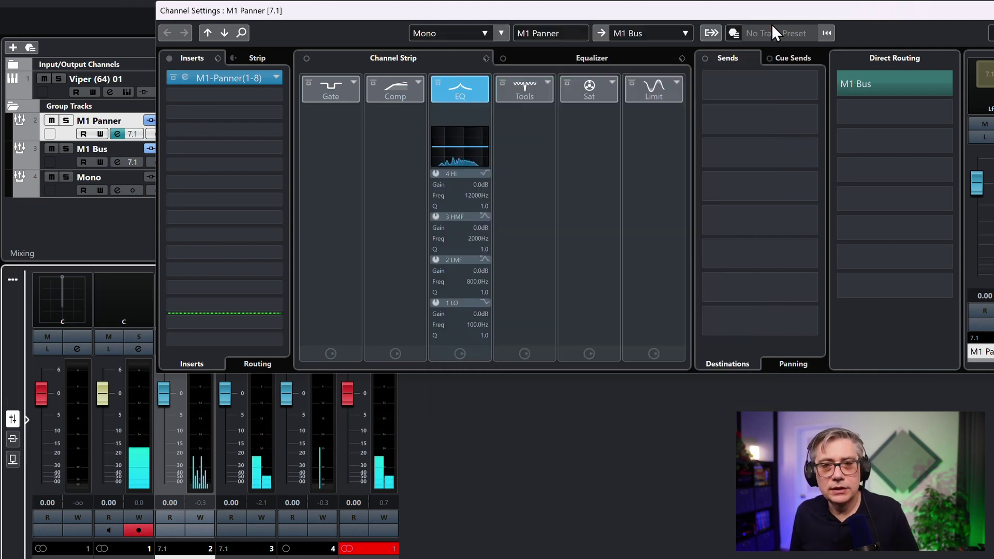